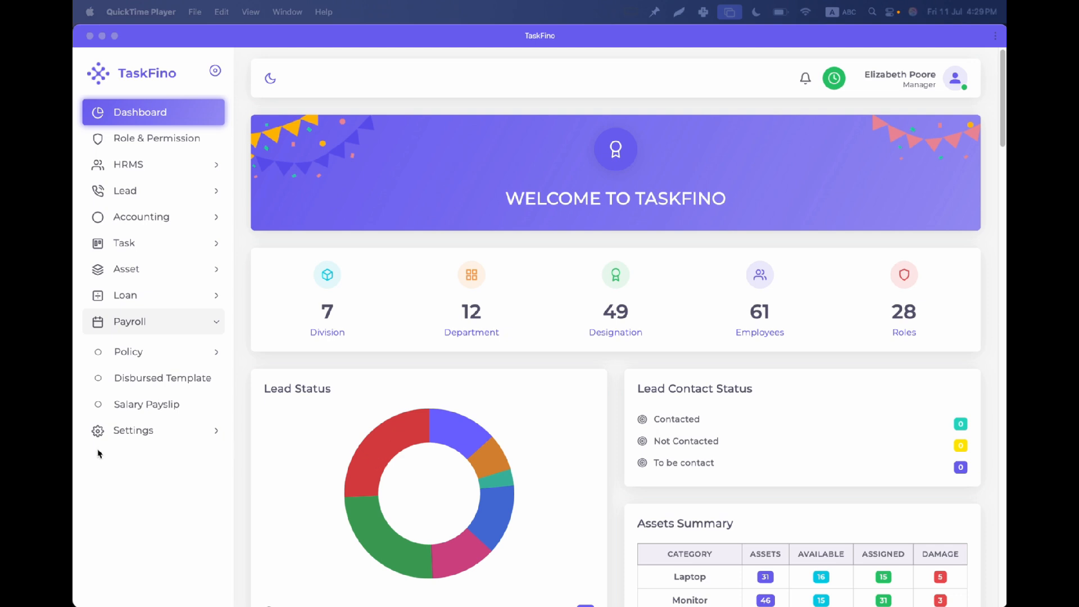
Open the recurring policy page within the payroll policies.
{"action": "left_click", "coordinate": [203, 325]}
{"action": "left_click", "coordinate": [207, 325]}
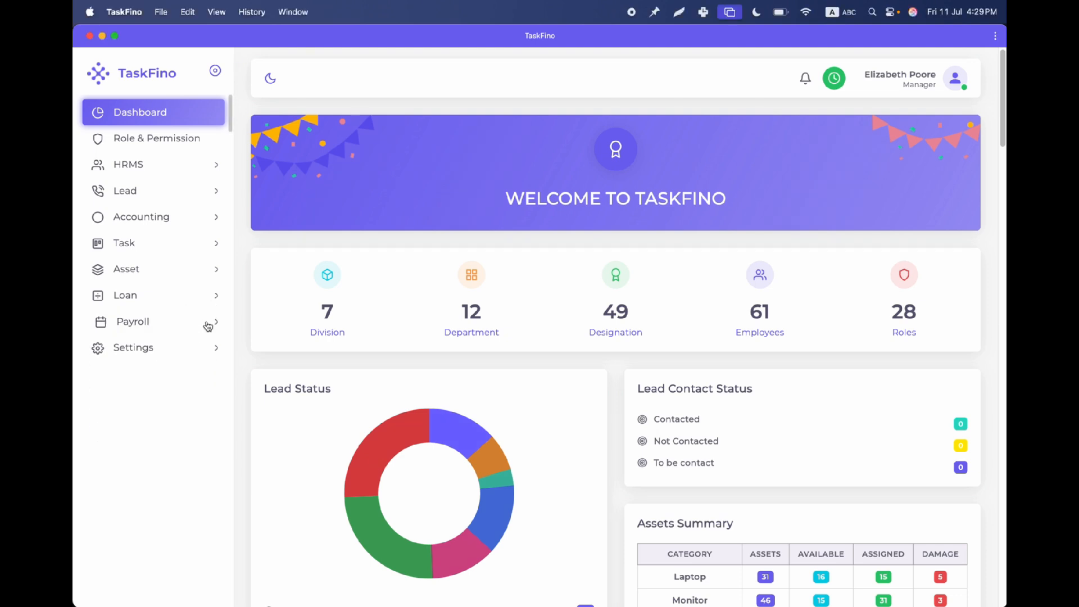
{"action": "left_click", "coordinate": [208, 325]}
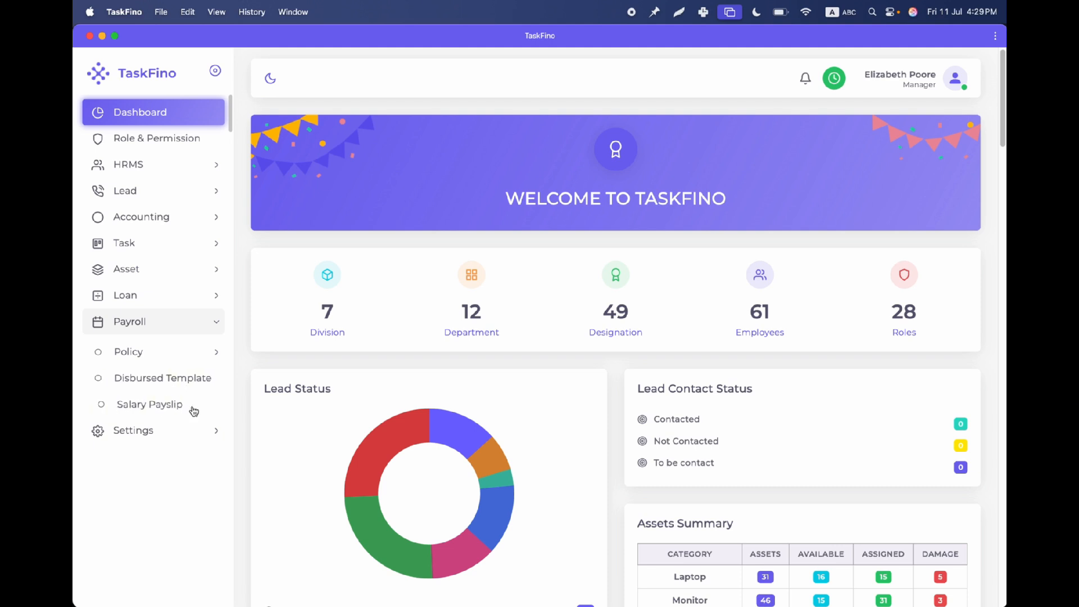
{"action": "left_click", "coordinate": [199, 353]}
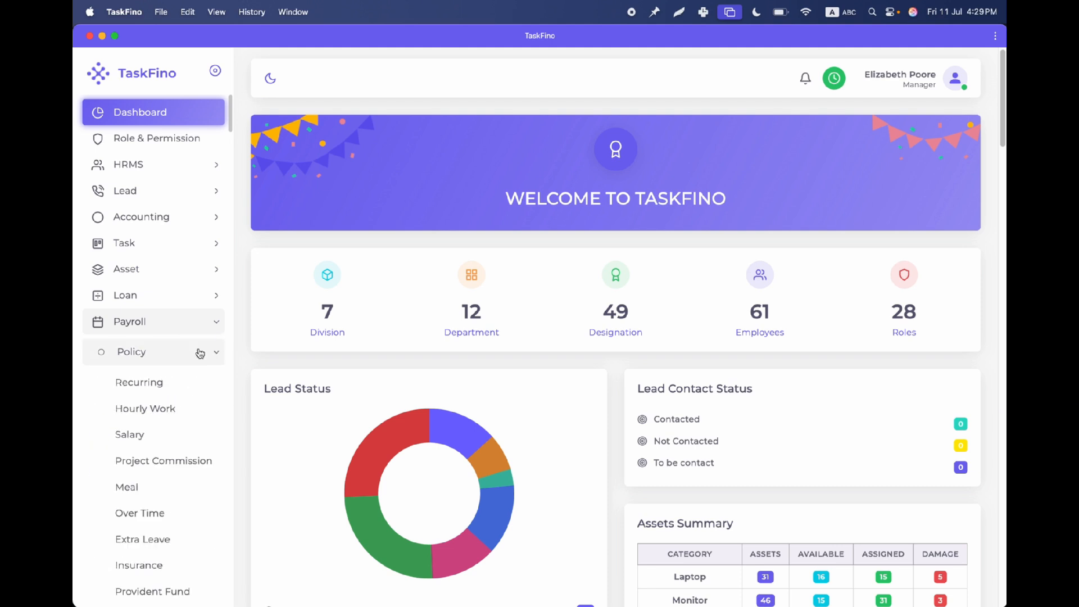
{"action": "scroll", "coordinate": [200, 352], "scroll_direction": "down", "scroll_amount": 3}
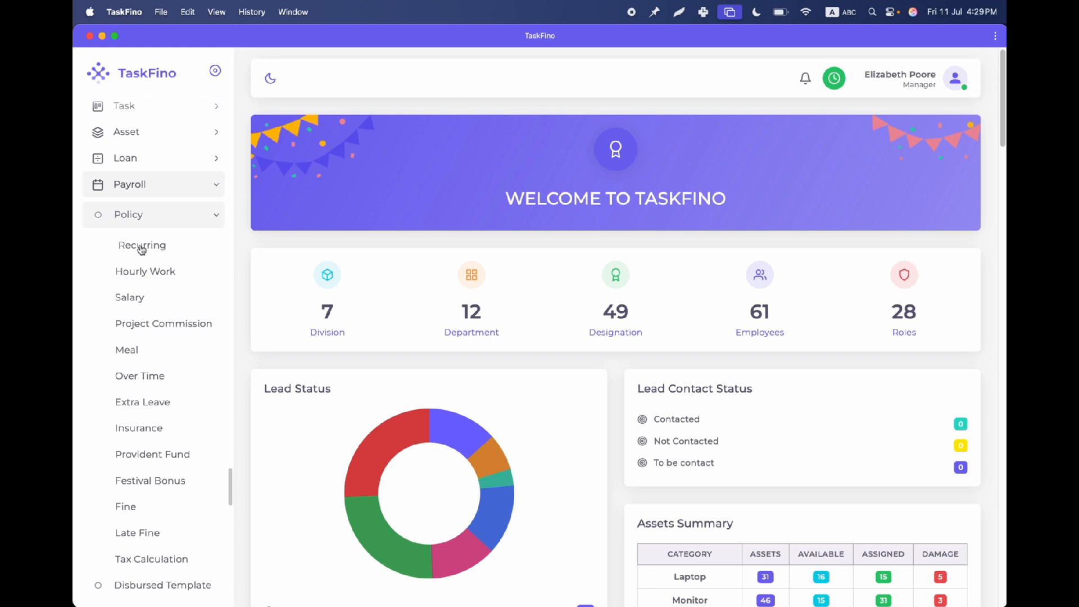
{"action": "left_click", "coordinate": [142, 248]}
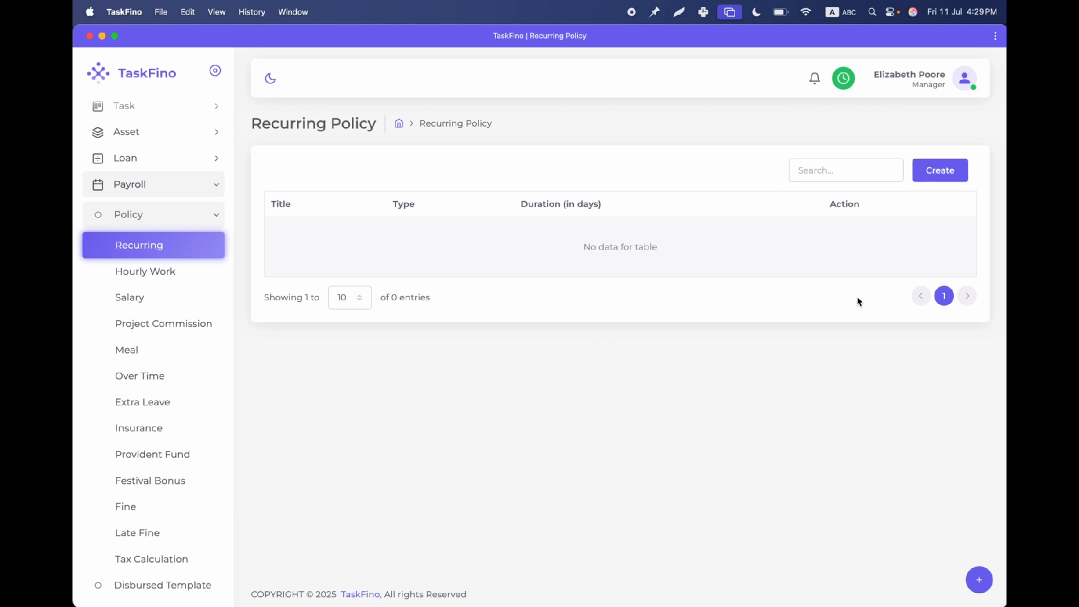
Examine the Monthly and Custom types in the new recurring policy form, closing it without saving.
{"action": "left_click", "coordinate": [953, 177]}
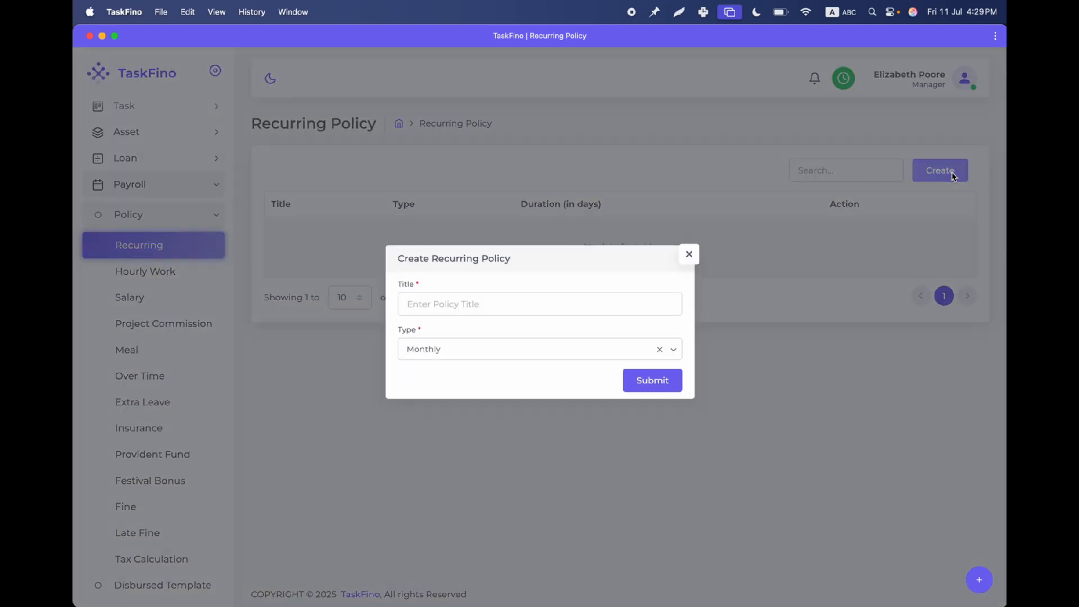
{"action": "left_click", "coordinate": [419, 306]}
{"action": "left_click", "coordinate": [429, 360]}
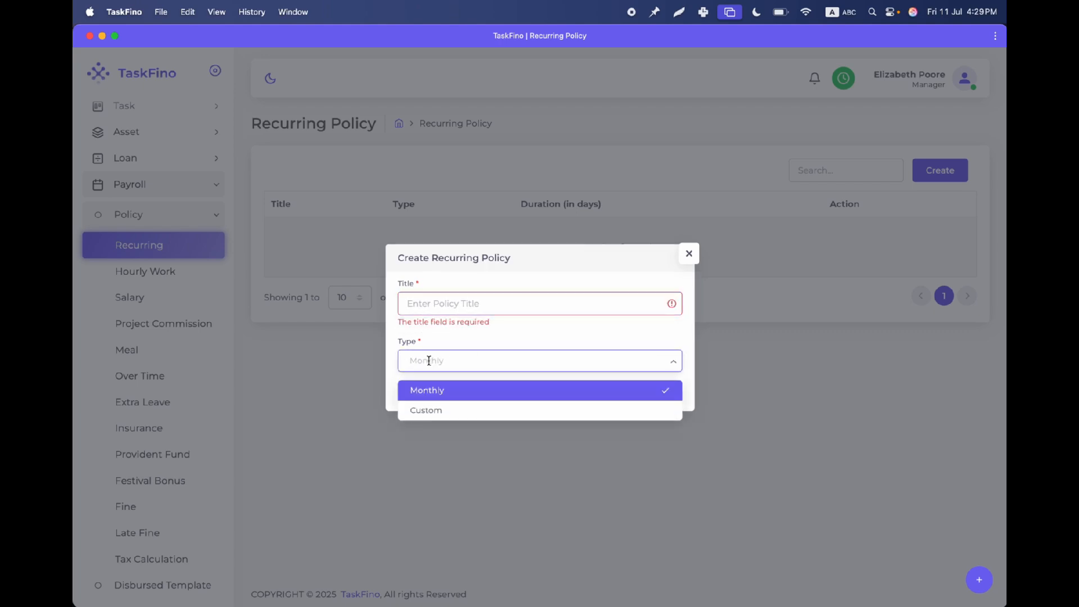
{"action": "left_click", "coordinate": [449, 332]}
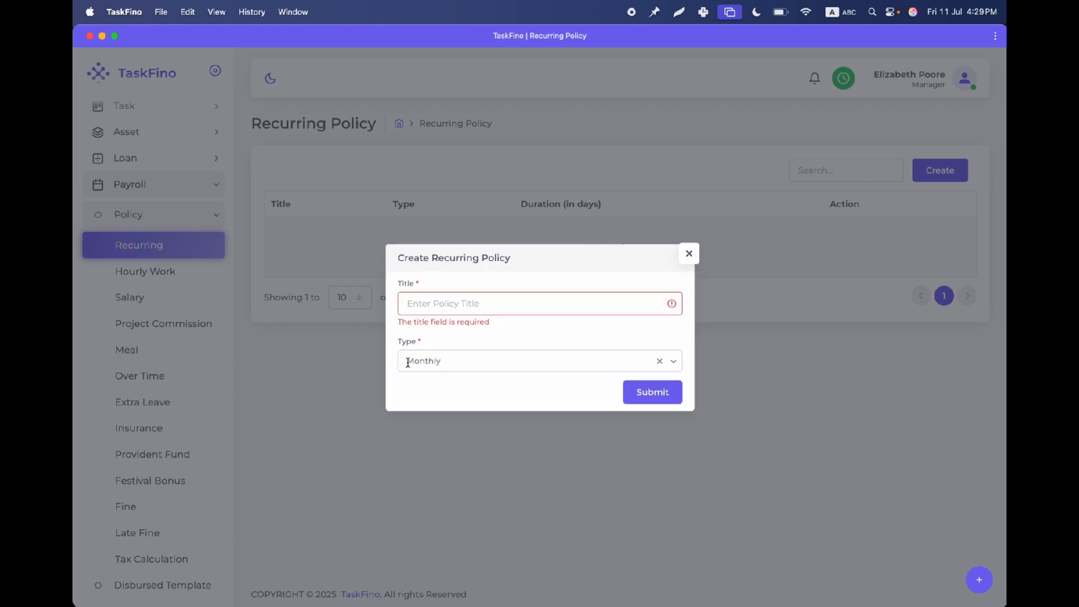
{"action": "left_click", "coordinate": [432, 360]}
{"action": "left_click", "coordinate": [438, 409]}
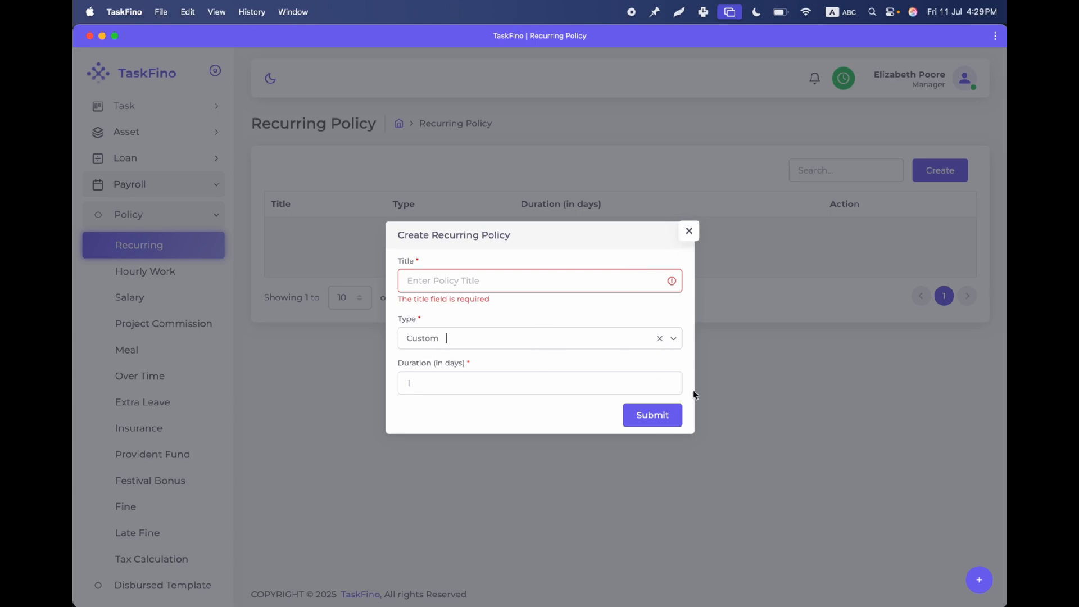
{"action": "left_click", "coordinate": [689, 234]}
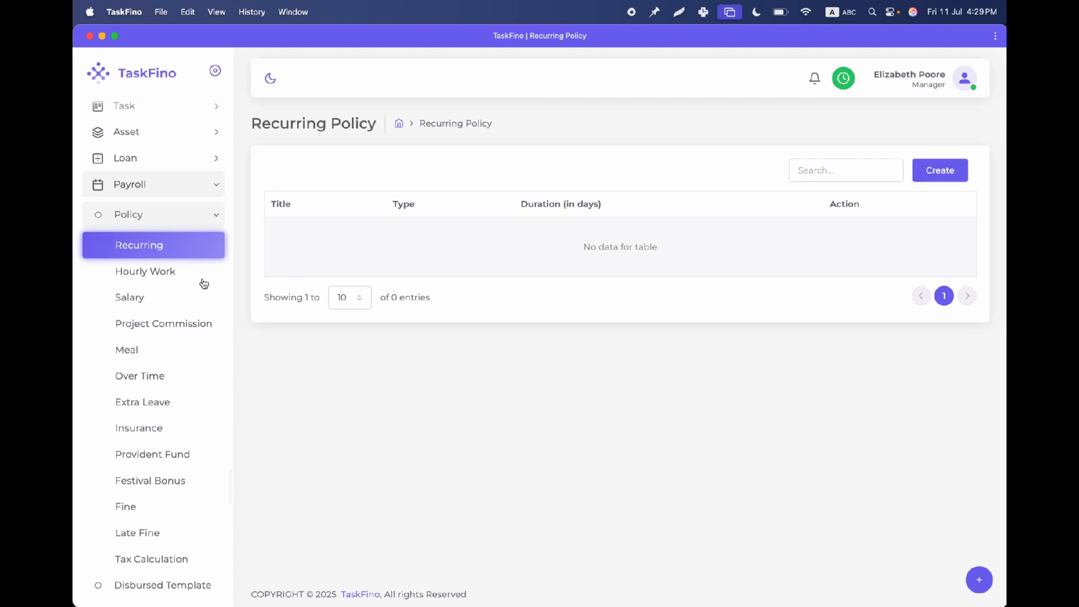
Draft an hourly work policy titled "hour" with a duration of 7 days and 40 work hours.
{"action": "left_click", "coordinate": [151, 271]}
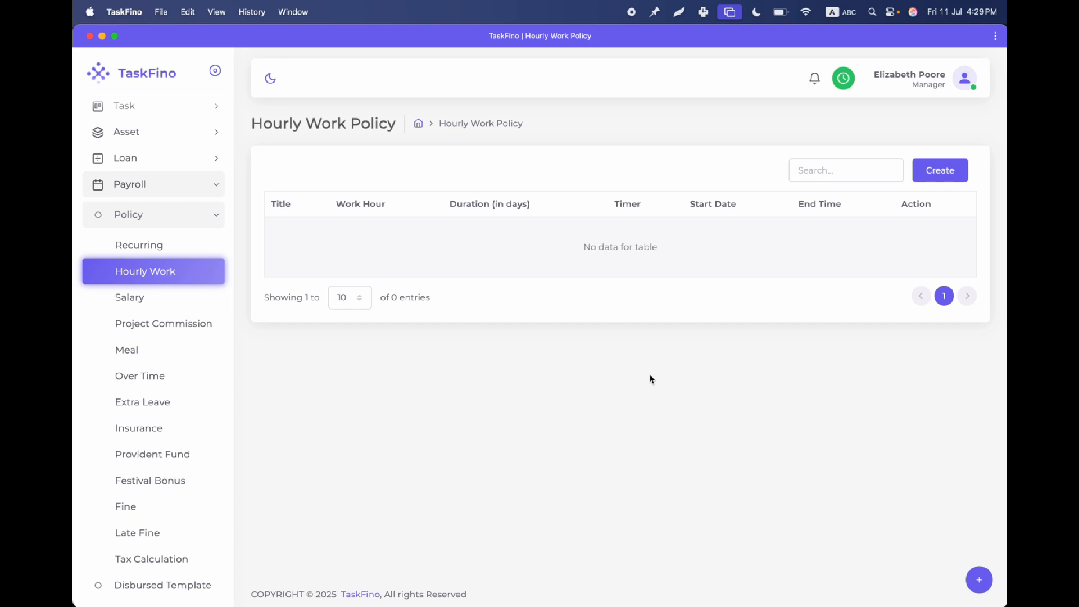
{"action": "left_click", "coordinate": [945, 175]}
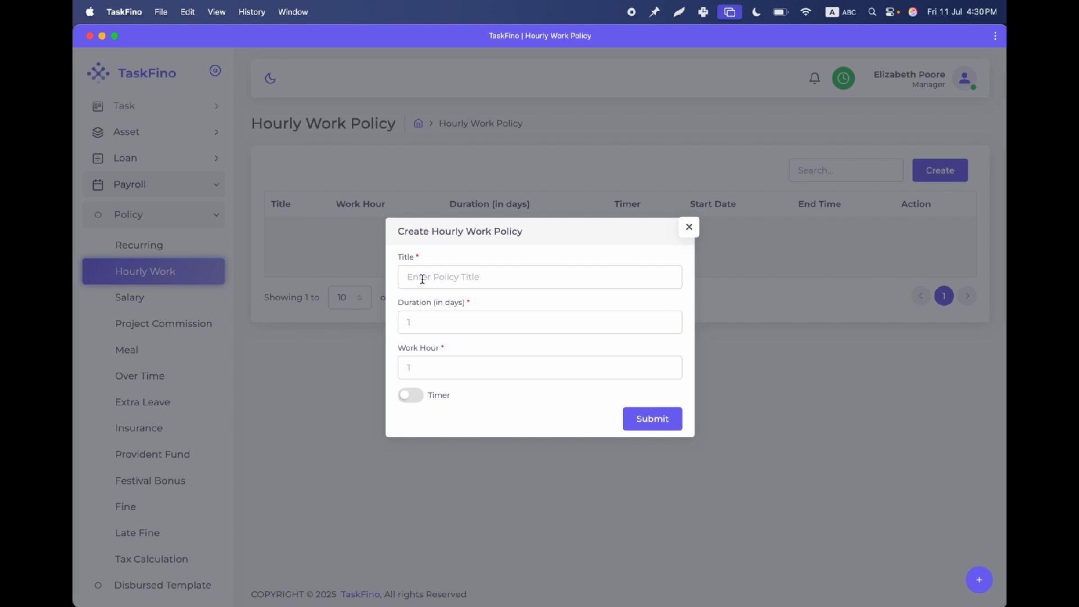
{"action": "left_click", "coordinate": [422, 278]}
{"action": "type", "text": "hour"}
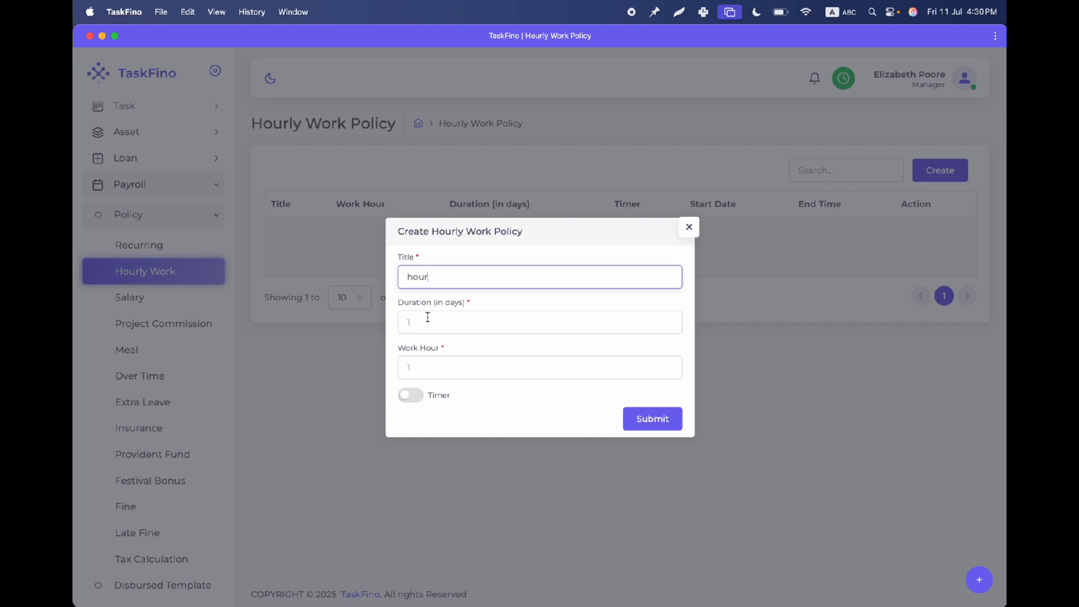
{"action": "left_click", "coordinate": [427, 363]}
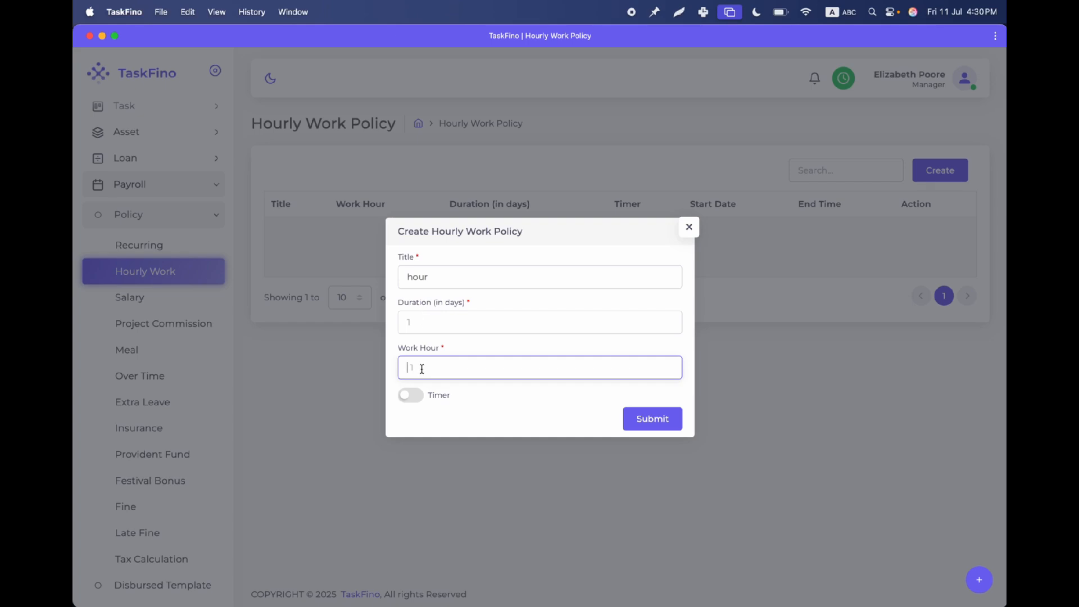
{"action": "left_click", "coordinate": [419, 320]}
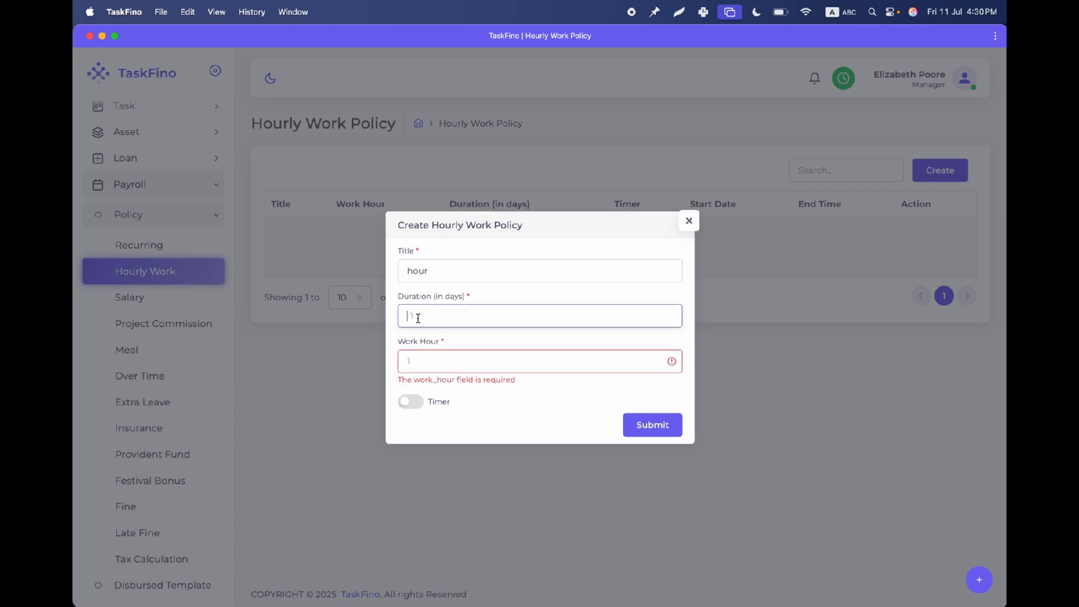
{"action": "type", "text": "7"}
{"action": "left_click", "coordinate": [422, 359]}
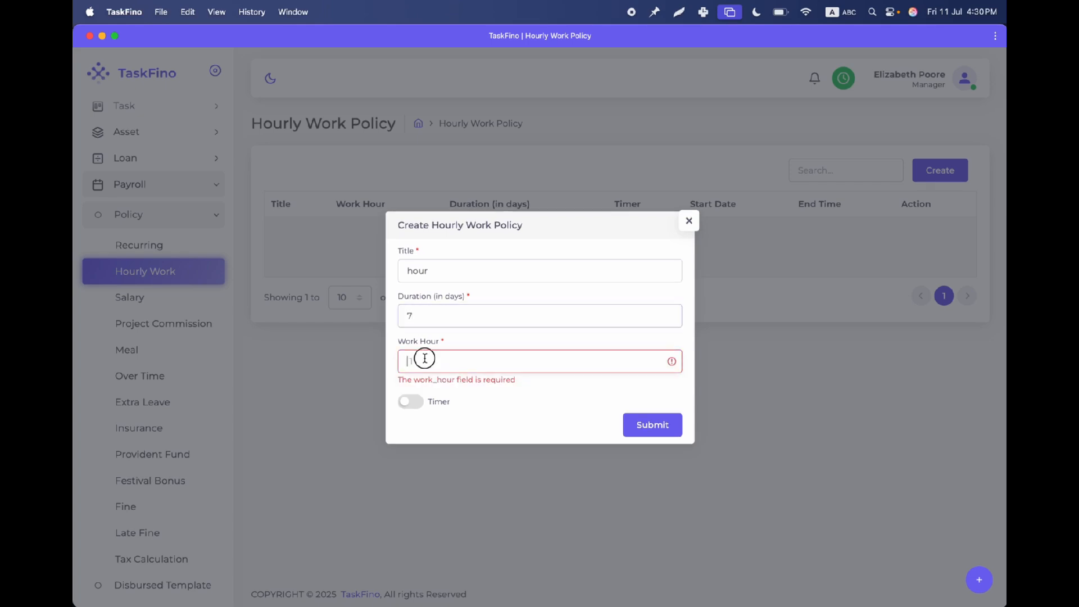
{"action": "type", "text": "40"}
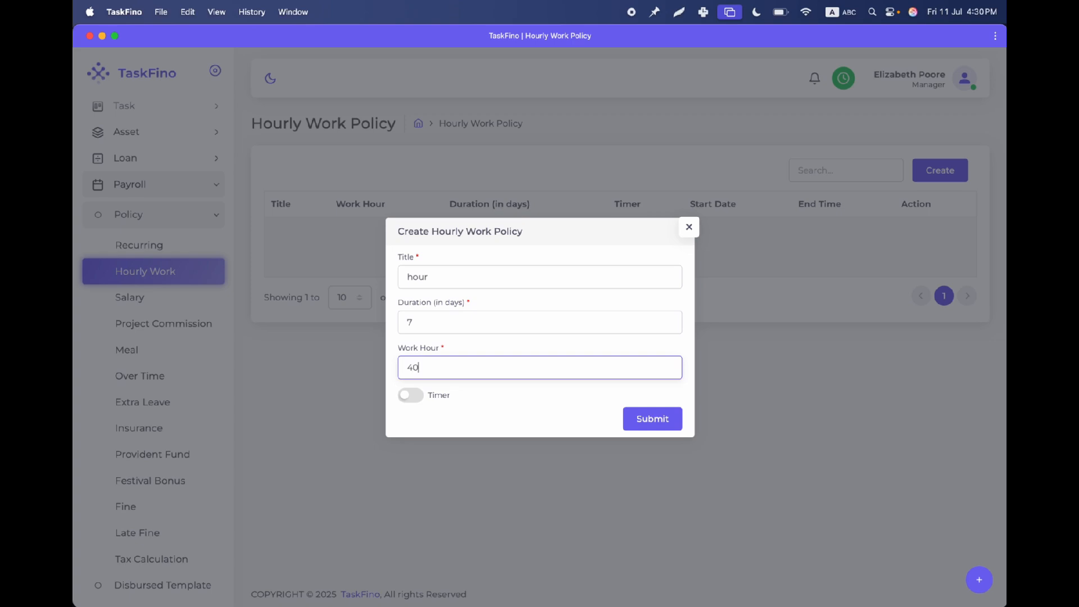
{"action": "left_click", "coordinate": [506, 296]}
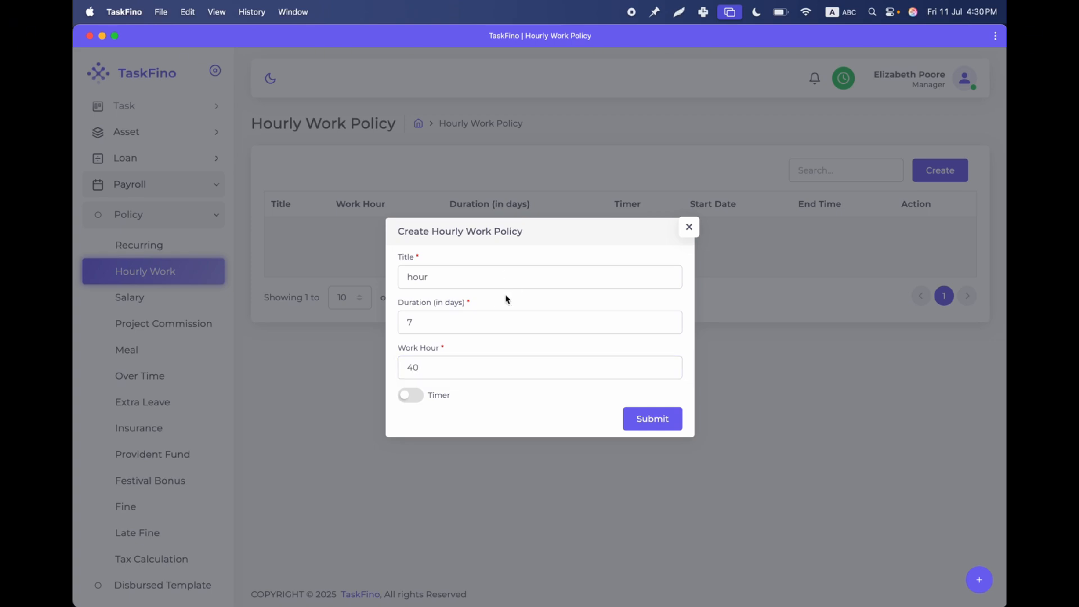
Set the hourly work draft to 1 day and 6 work hours with the timer enabled, and close it without saving.
{"action": "double_click", "coordinate": [411, 320]}
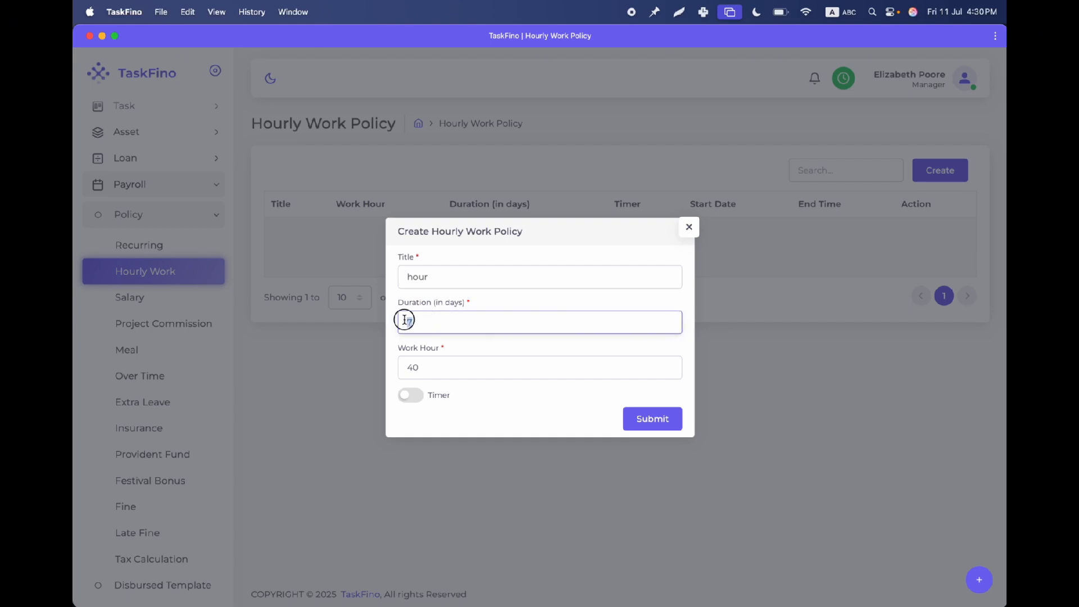
{"action": "type", "text": "1"}
{"action": "double_click", "coordinate": [394, 368]}
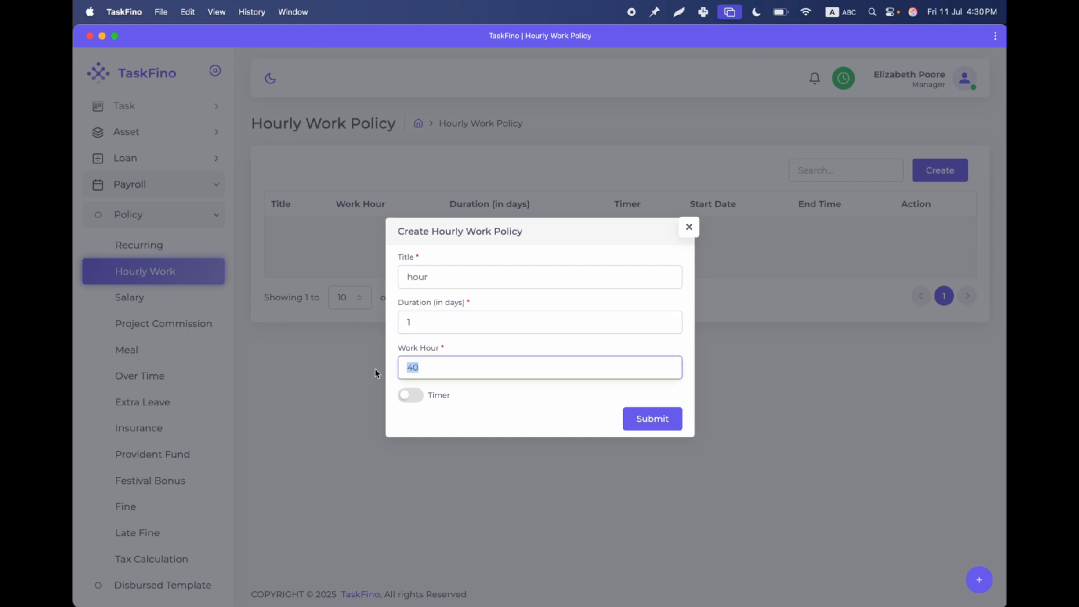
{"action": "type", "text": "6"}
{"action": "left_click", "coordinate": [472, 346]}
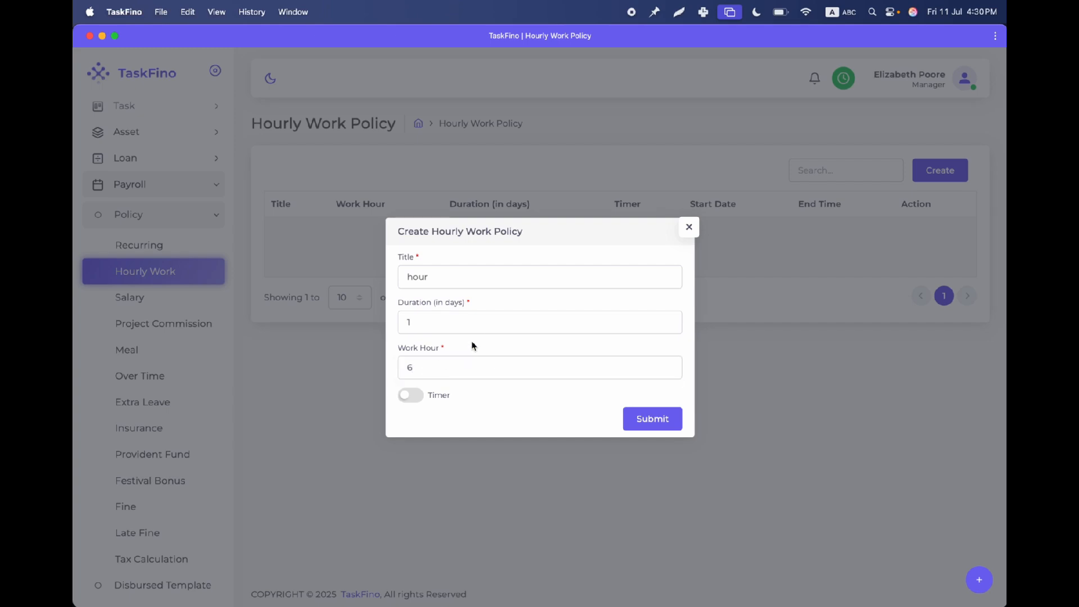
{"action": "left_click", "coordinate": [411, 396]}
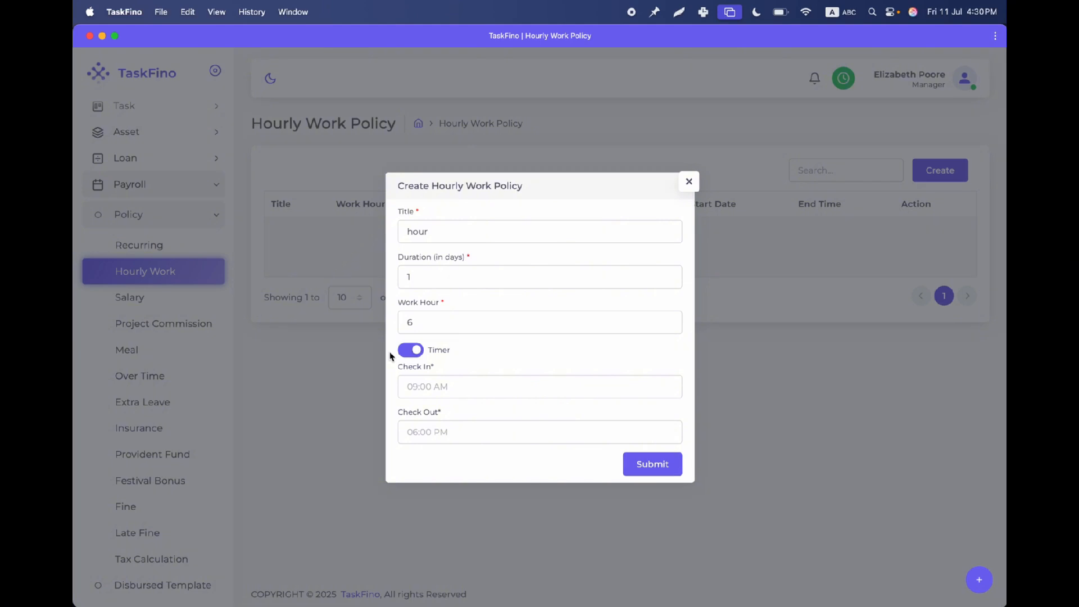
{"action": "left_click", "coordinate": [686, 188]}
Review the salary policy list and the fields of its creation form, closing the form without saving.
{"action": "left_click", "coordinate": [138, 300]}
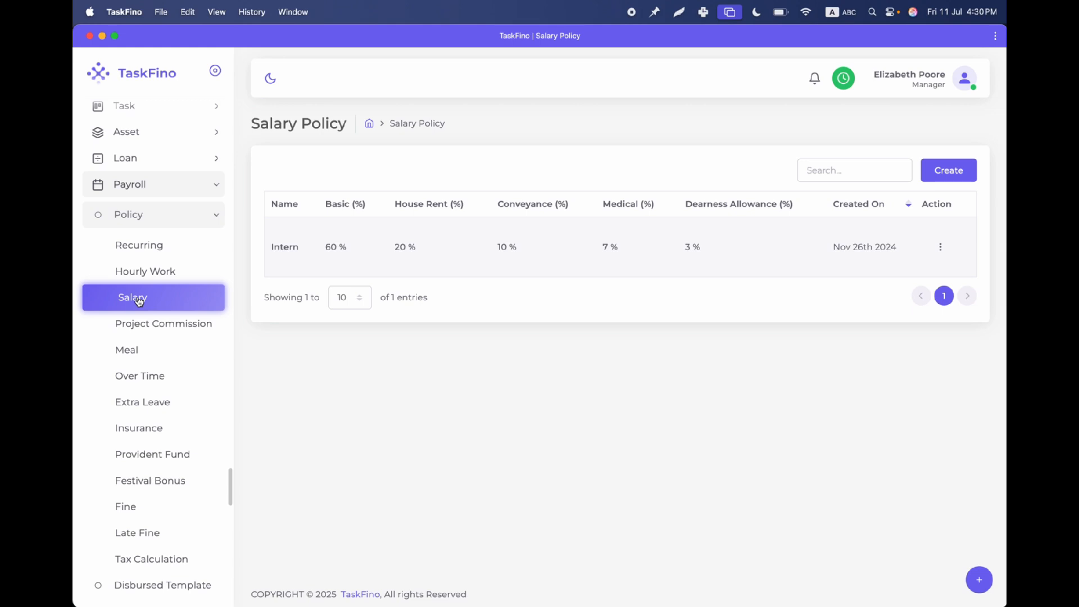
{"action": "left_click", "coordinate": [951, 173]}
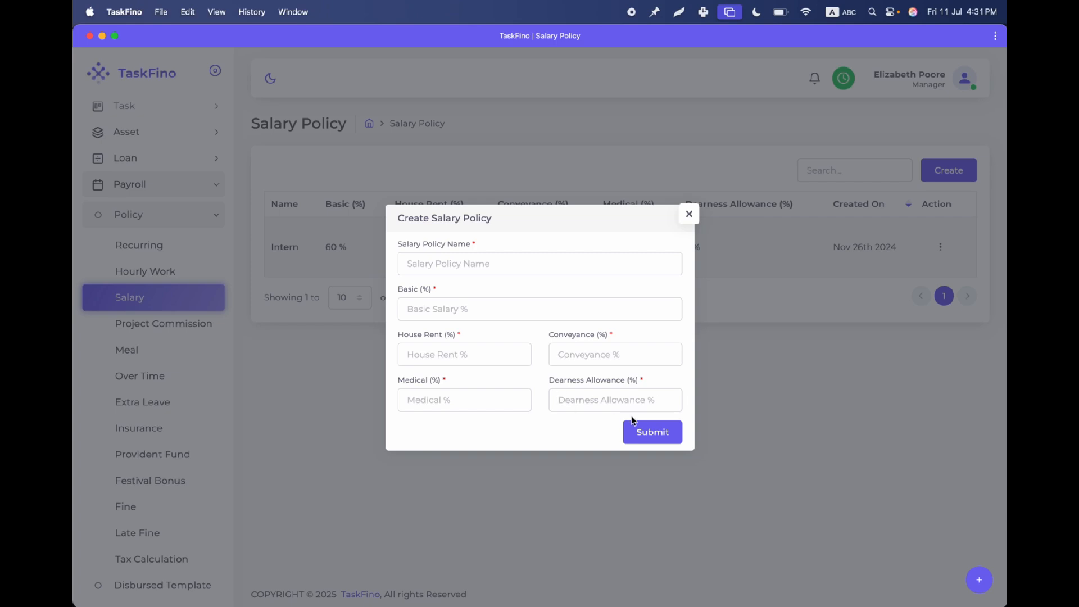
{"action": "left_click", "coordinate": [689, 214]}
Examine the Flat and Percentage types in the new project commission policy form, closing it without saving.
{"action": "left_click", "coordinate": [133, 330]}
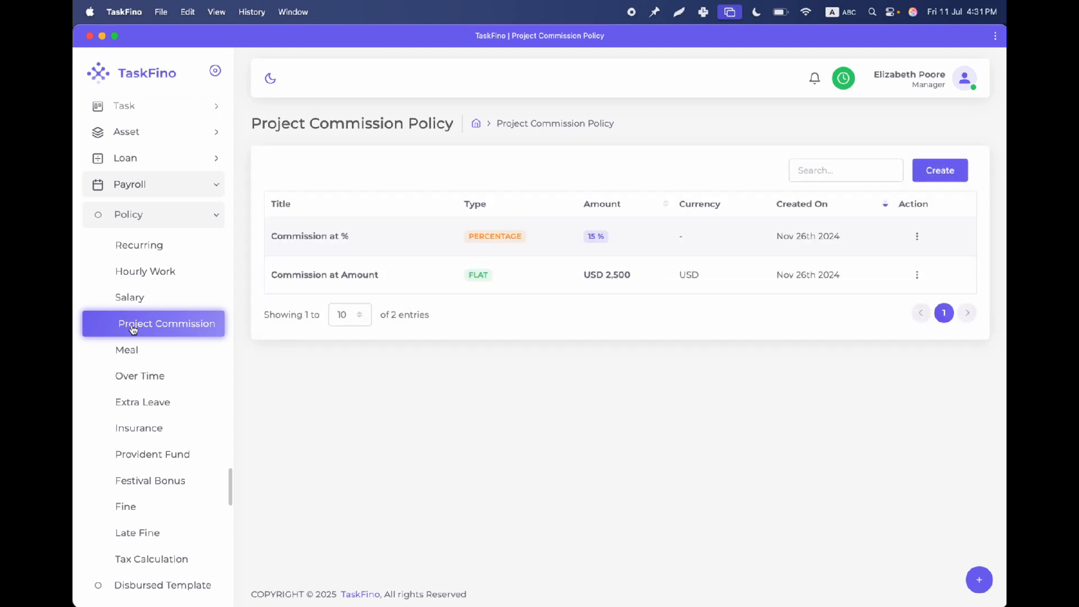
{"action": "left_click", "coordinate": [941, 172]}
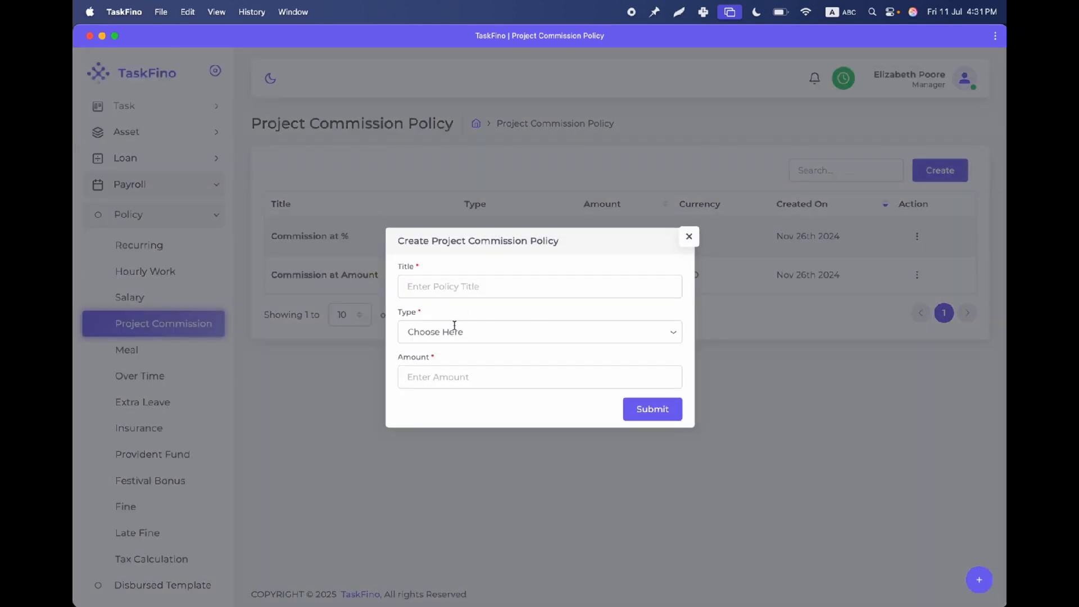
{"action": "left_click", "coordinate": [435, 332]}
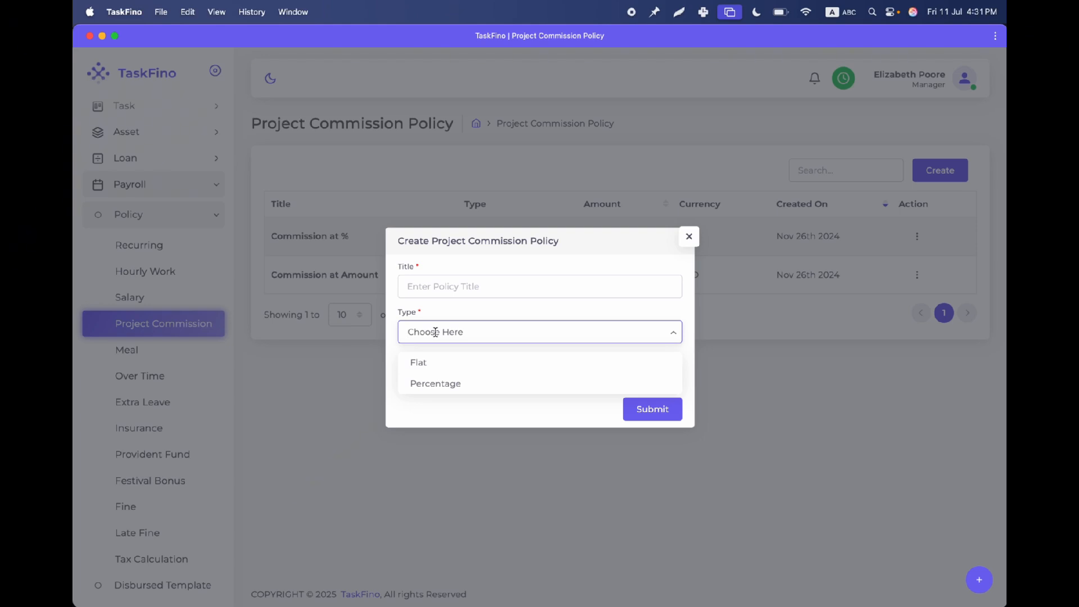
{"action": "left_click", "coordinate": [422, 362]}
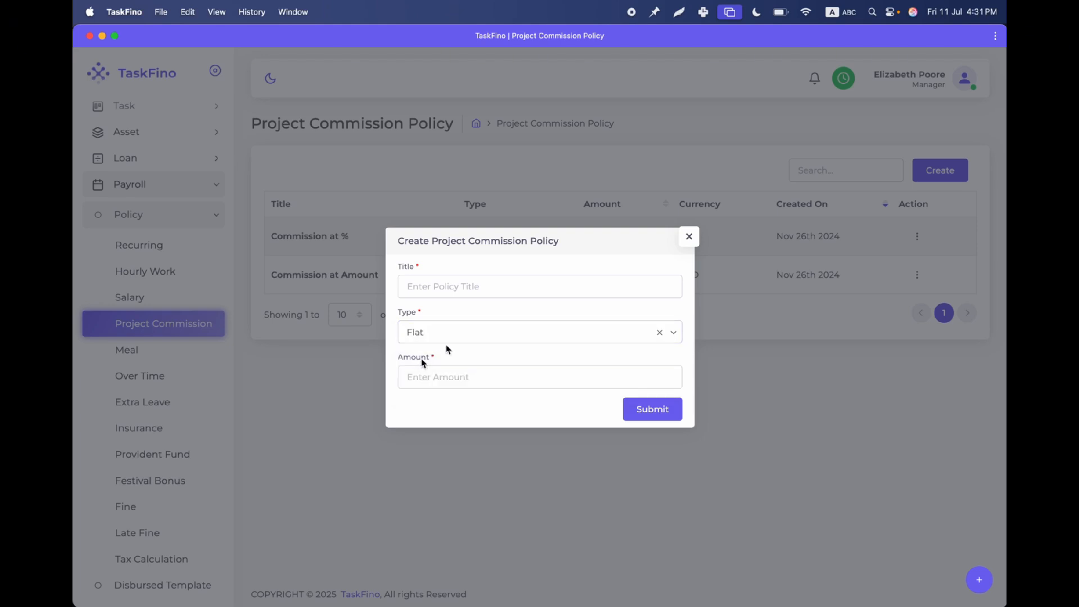
{"action": "left_click", "coordinate": [464, 329]}
{"action": "left_click", "coordinate": [442, 382]}
{"action": "left_click", "coordinate": [688, 239]}
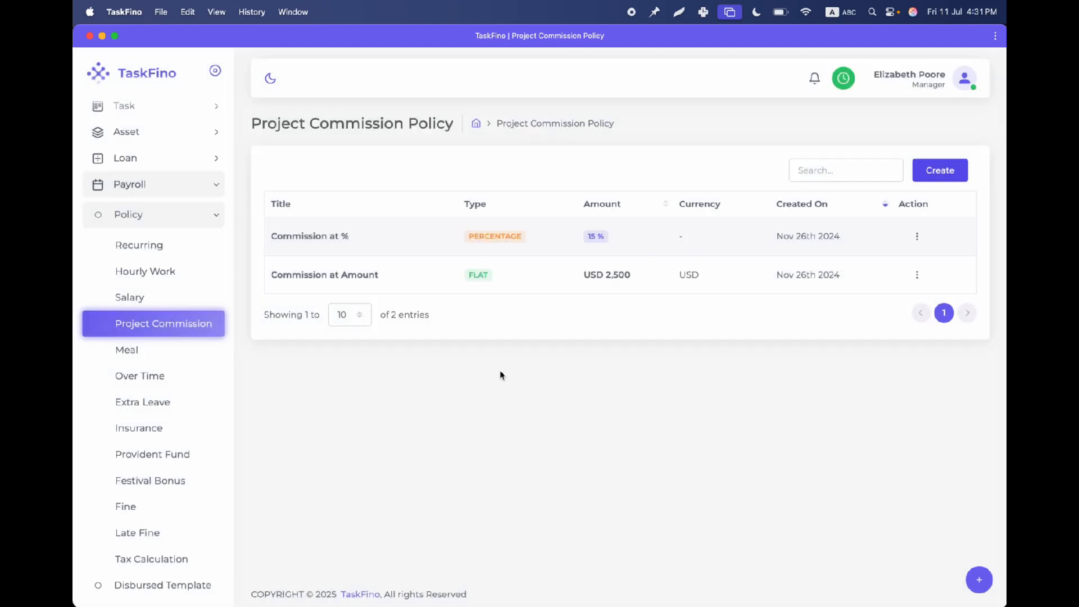
Examine the Flat Amount and Per head meal percentage types in the new meal policy form, closing it without saving.
{"action": "left_click", "coordinate": [130, 351]}
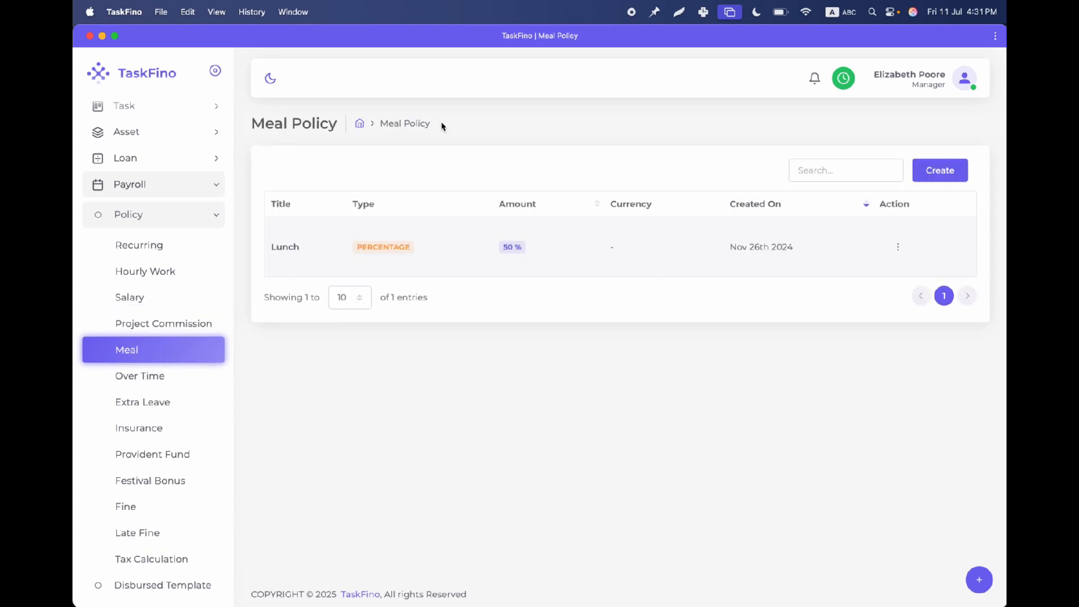
{"action": "left_click", "coordinate": [942, 175]}
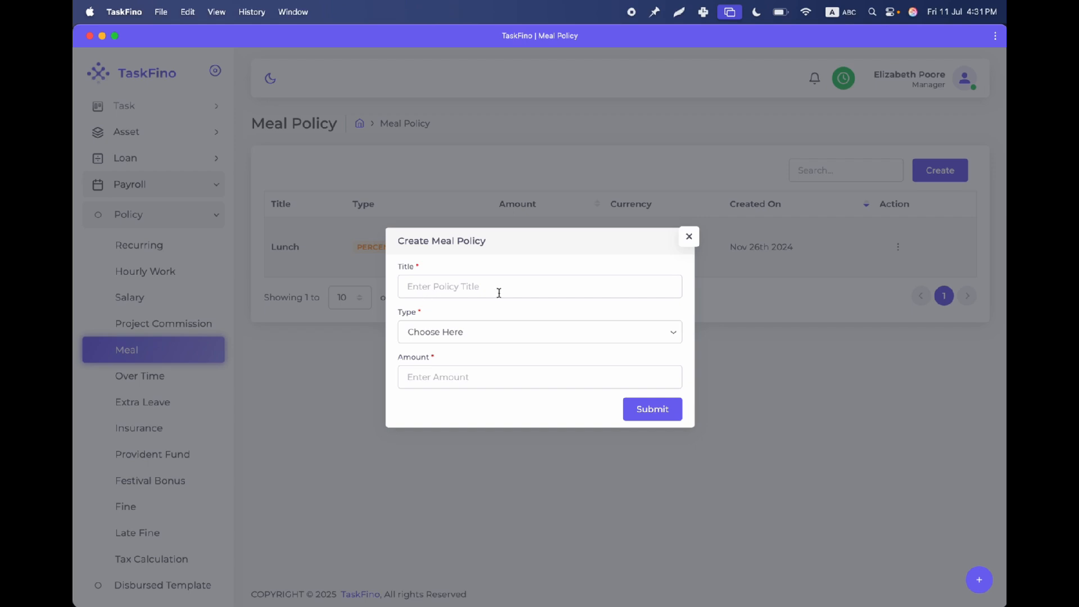
{"action": "left_click", "coordinate": [436, 336]}
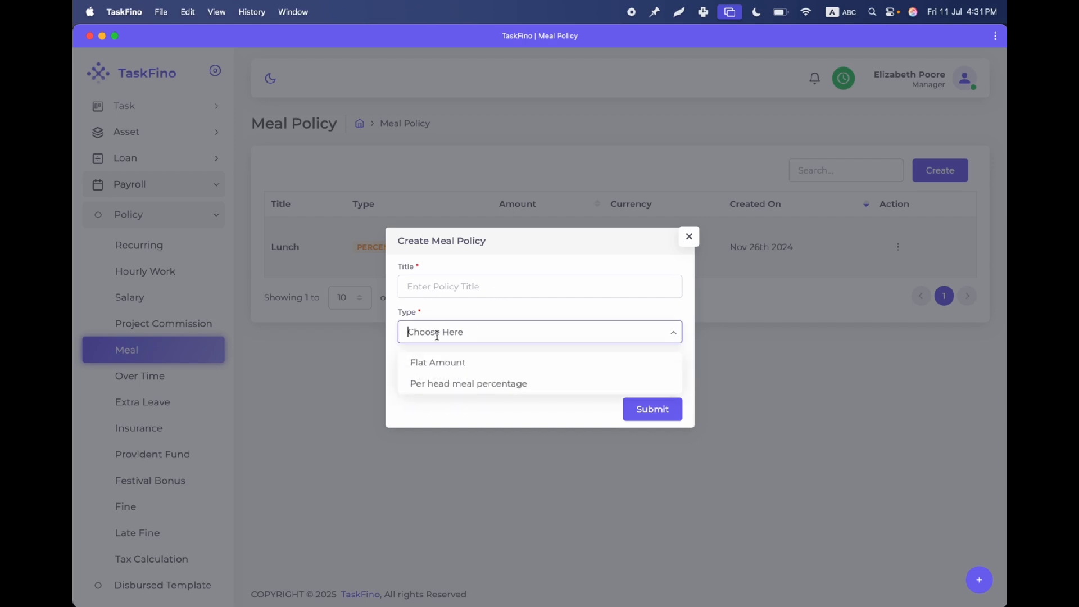
{"action": "left_click", "coordinate": [436, 368]}
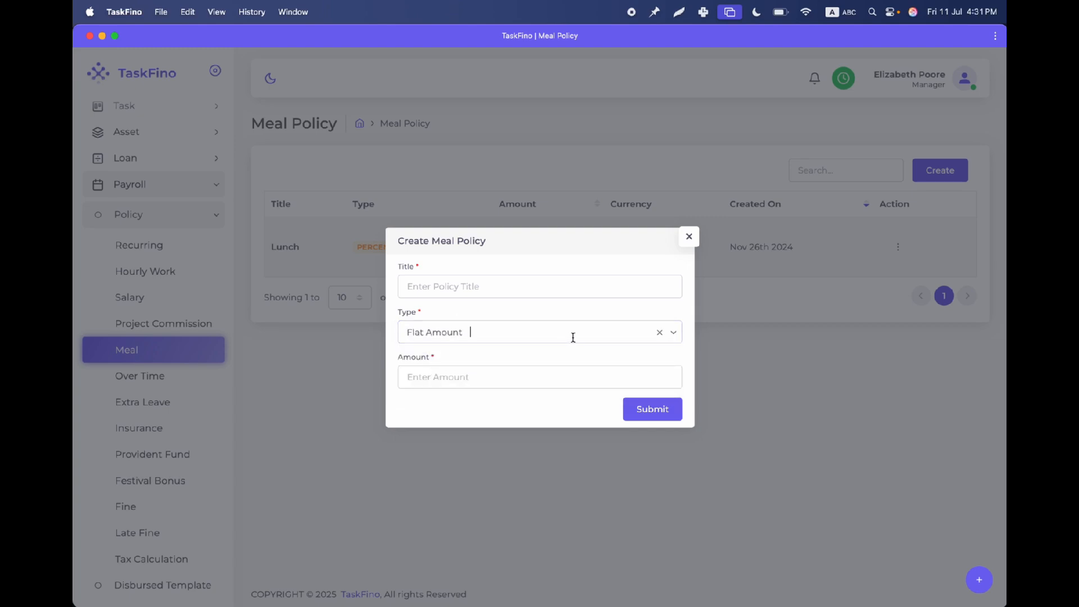
{"action": "left_click", "coordinate": [673, 333]}
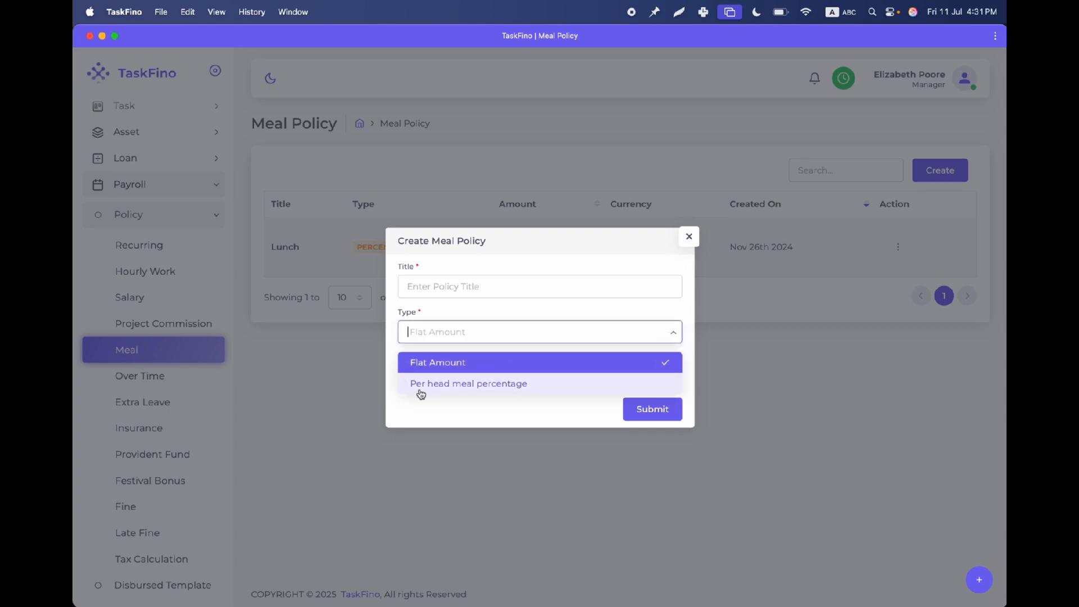
{"action": "left_click", "coordinate": [468, 384]}
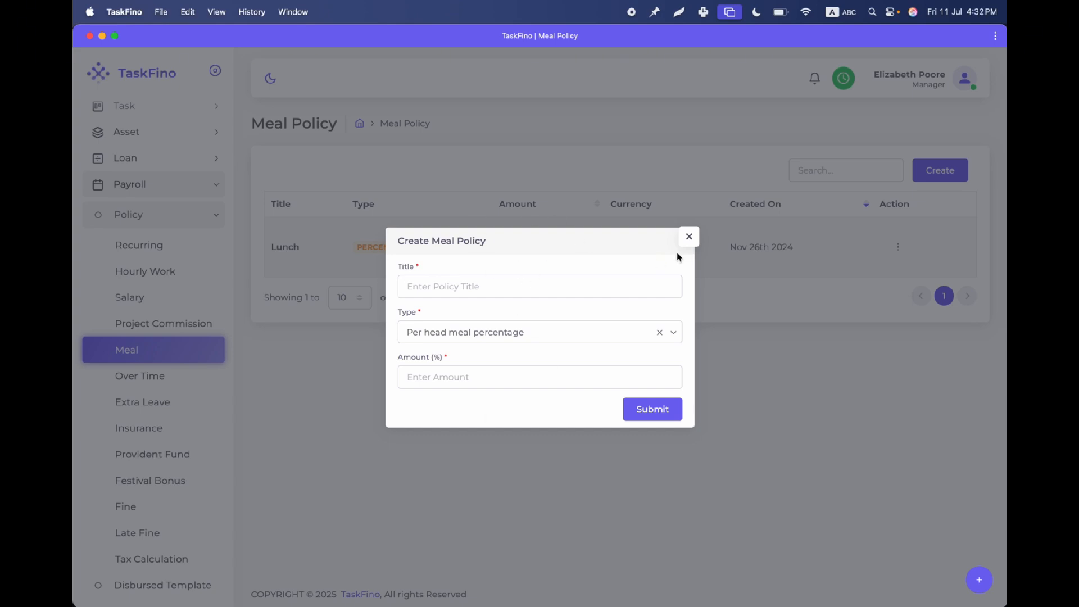
{"action": "left_click", "coordinate": [689, 236]}
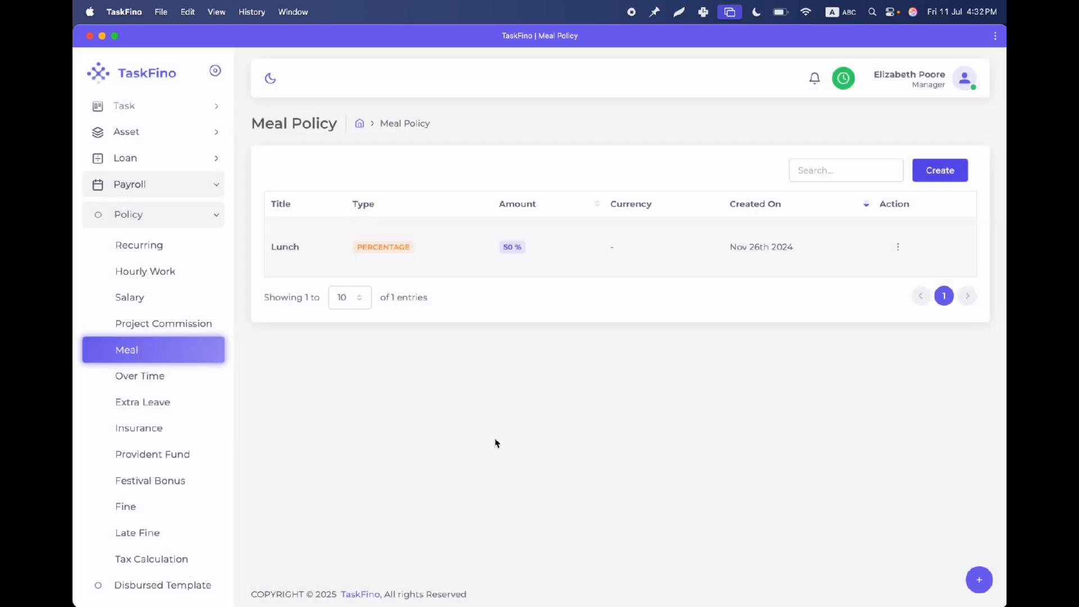
Review the overtime policy list and the working day and off day amount fields of its creation form, closing it without saving.
{"action": "left_click", "coordinate": [134, 378]}
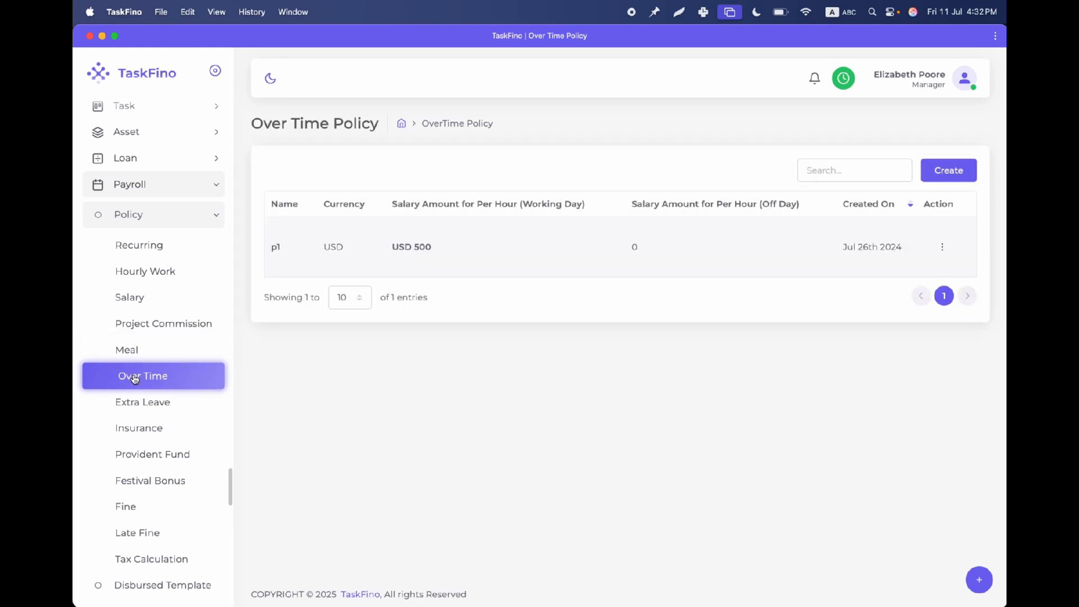
{"action": "left_click", "coordinate": [946, 177]}
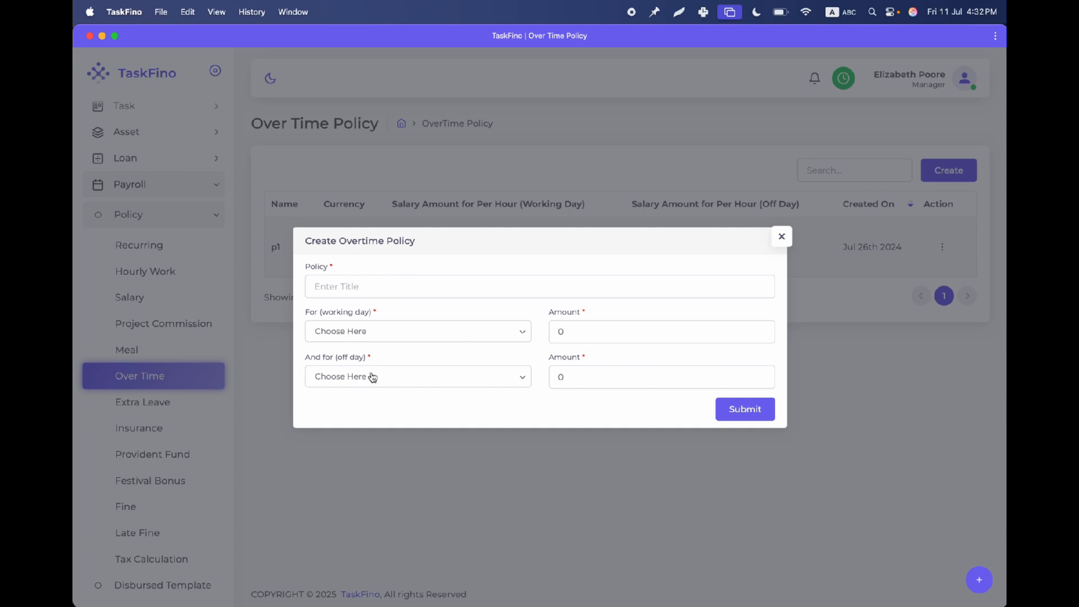
{"action": "left_click", "coordinate": [569, 325]}
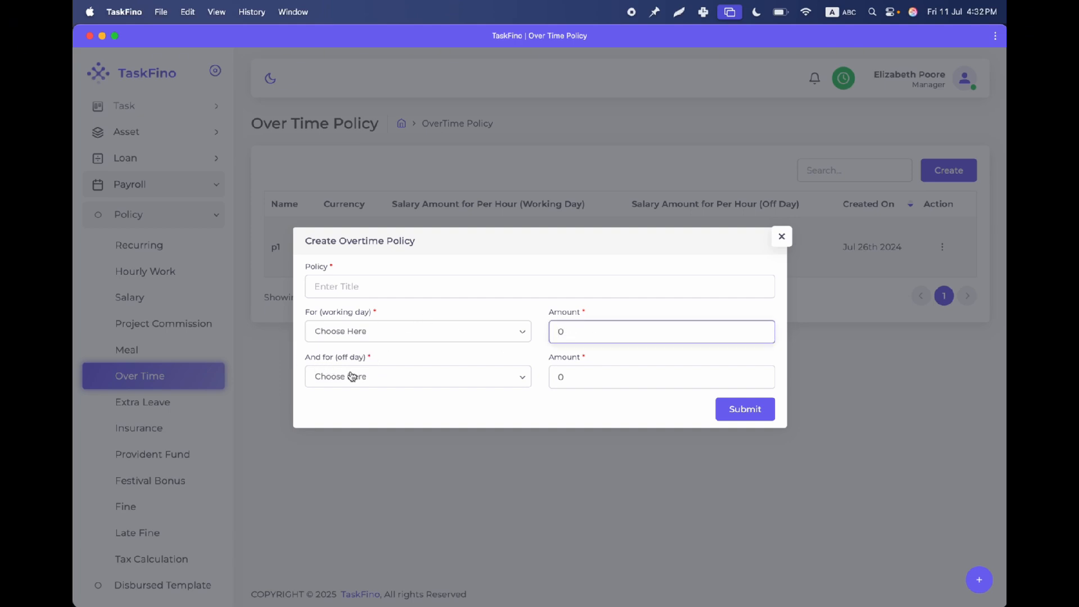
{"action": "left_click", "coordinate": [601, 380]}
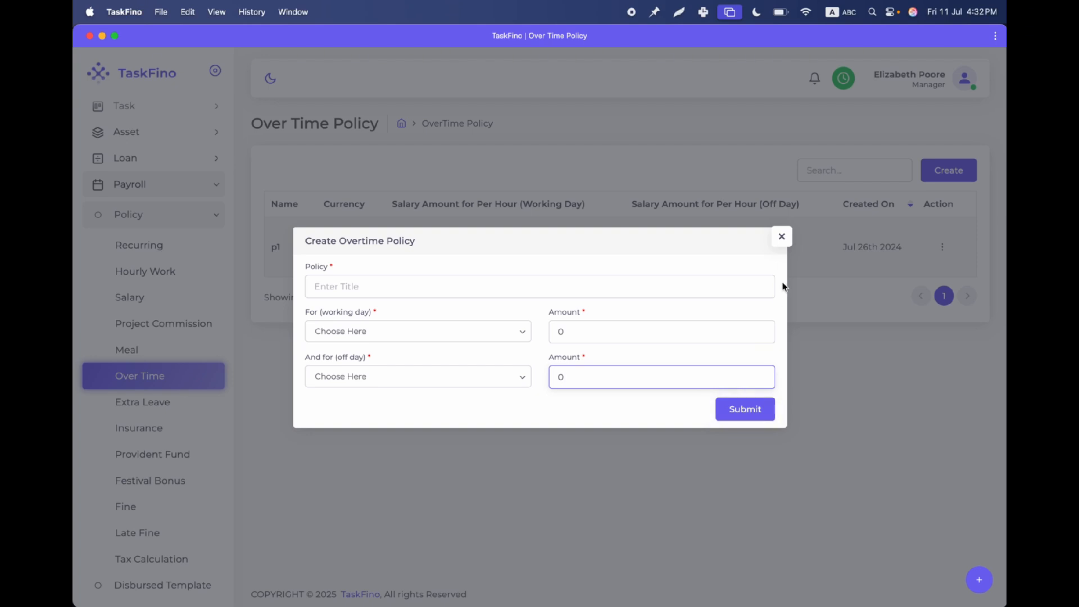
{"action": "left_click", "coordinate": [782, 238]}
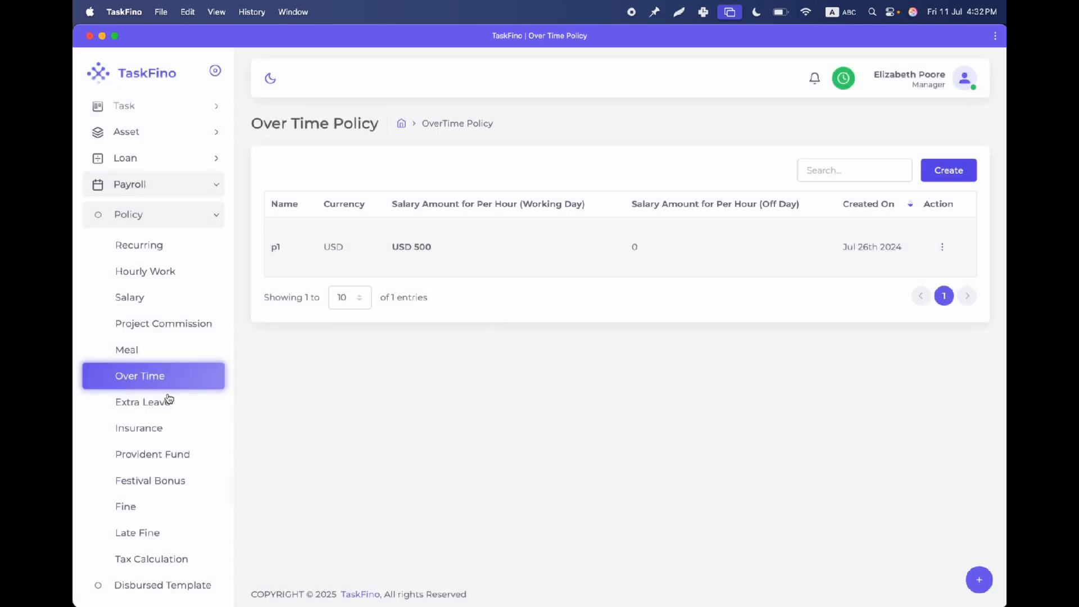
Examine the Salary Type and Deduction Type options in the new extra leave policy form, closing it without saving.
{"action": "left_click", "coordinate": [142, 405]}
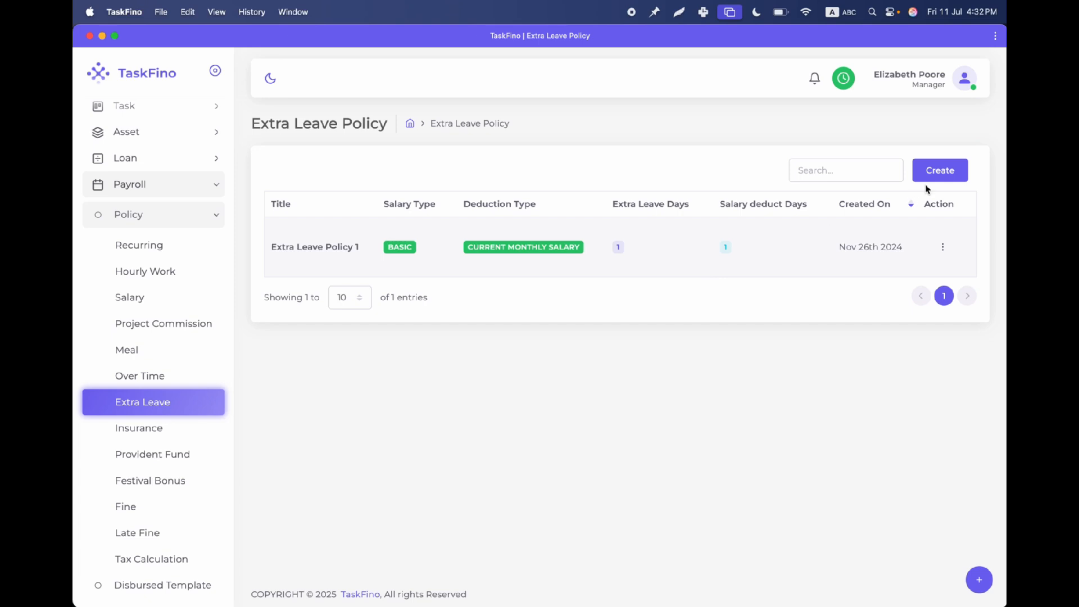
{"action": "left_click", "coordinate": [940, 171]}
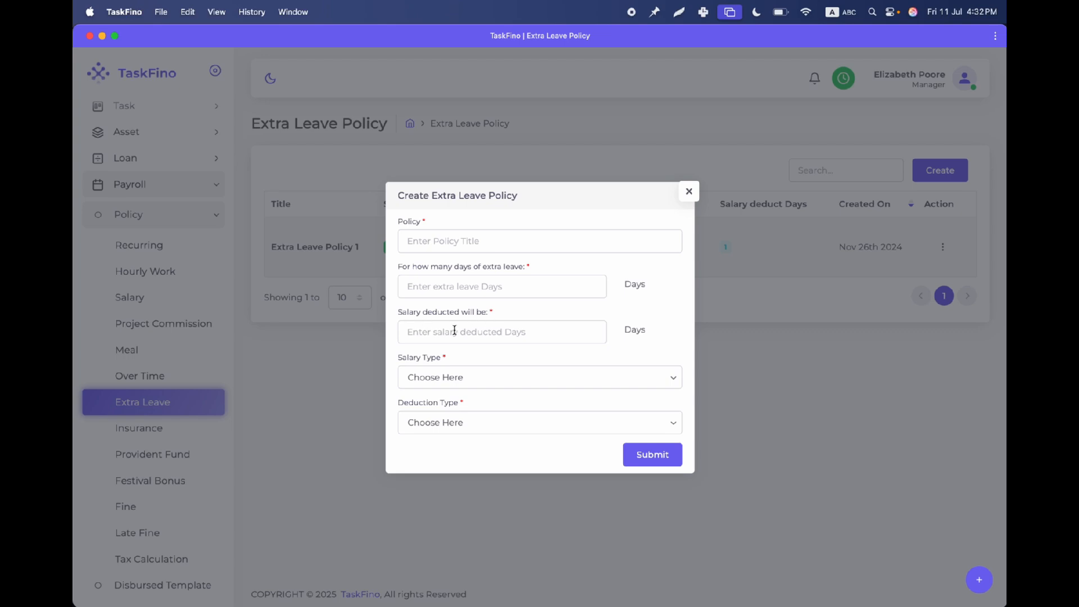
{"action": "left_click", "coordinate": [441, 377]}
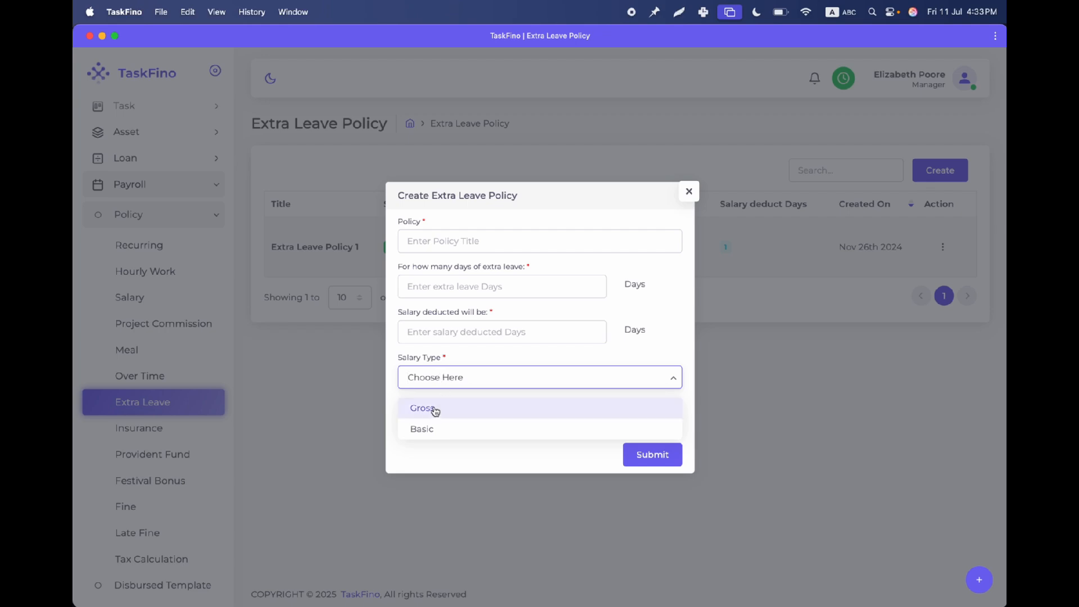
{"action": "left_click", "coordinate": [449, 456]}
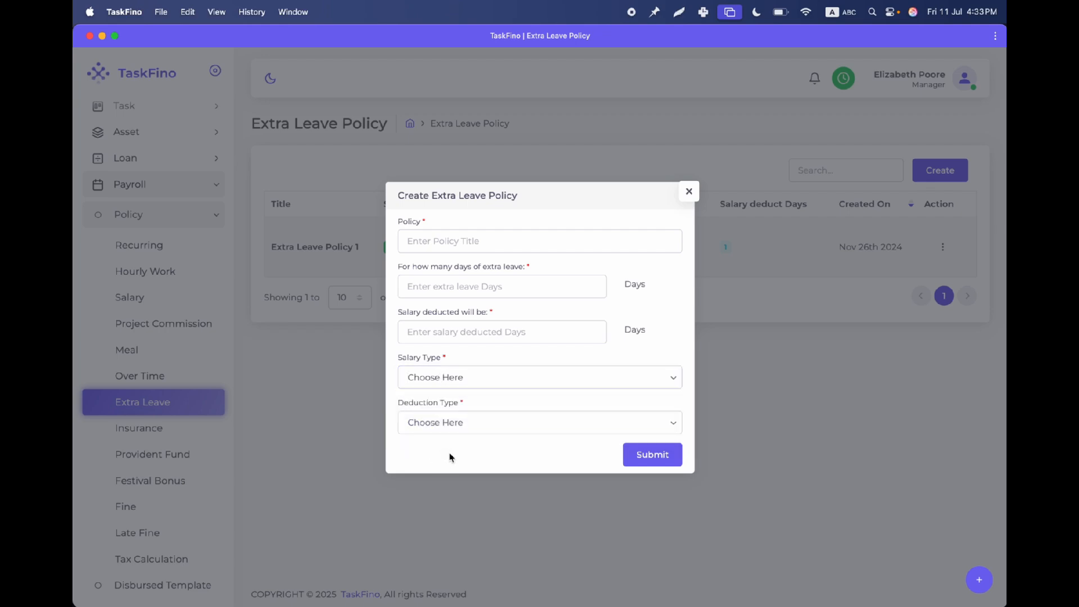
{"action": "left_click", "coordinate": [437, 422]}
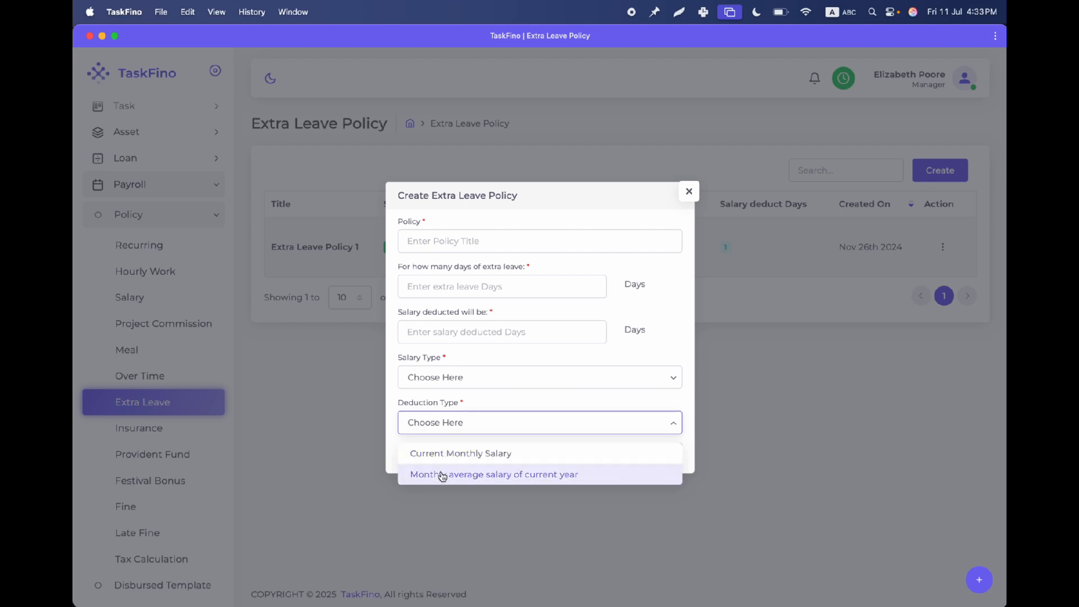
{"action": "left_click", "coordinate": [533, 405]}
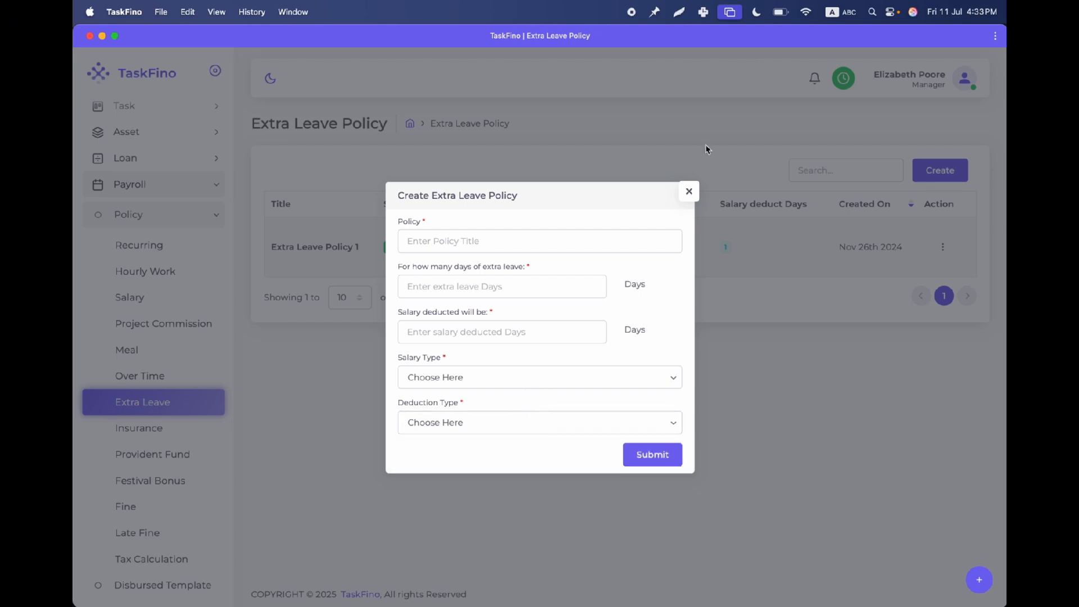
{"action": "left_click", "coordinate": [687, 197]}
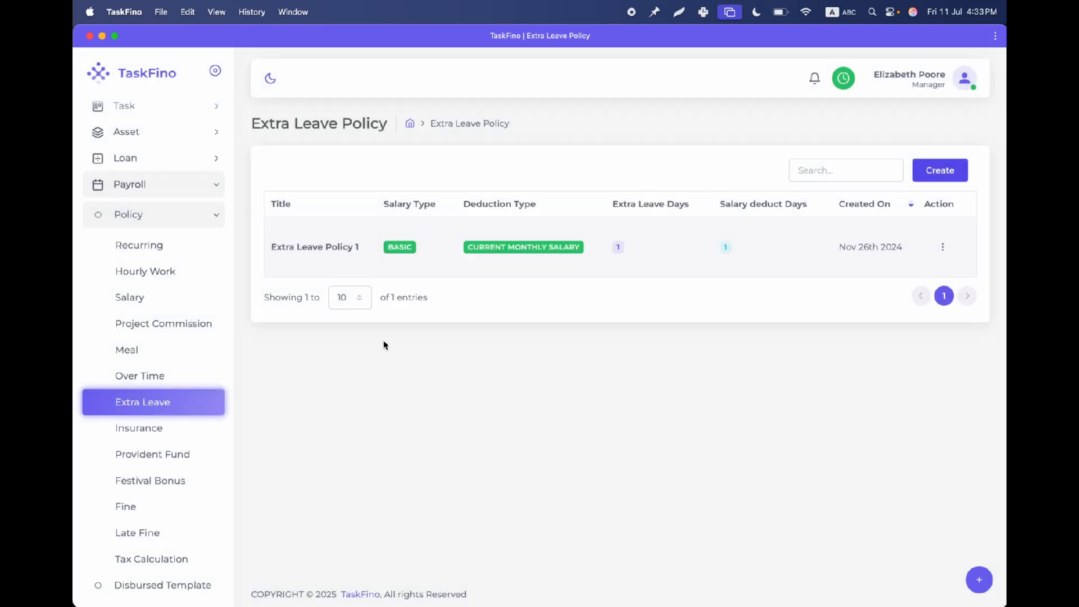
Review the fields of the new insurance policy form, closing it without saving.
{"action": "left_click", "coordinate": [140, 430]}
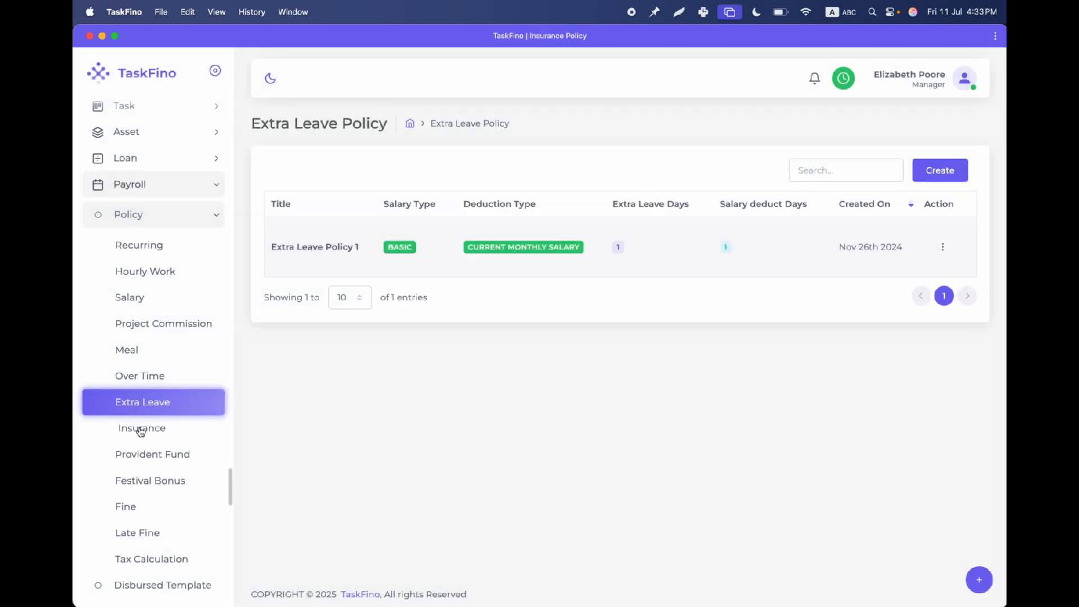
{"action": "left_click", "coordinate": [939, 173]}
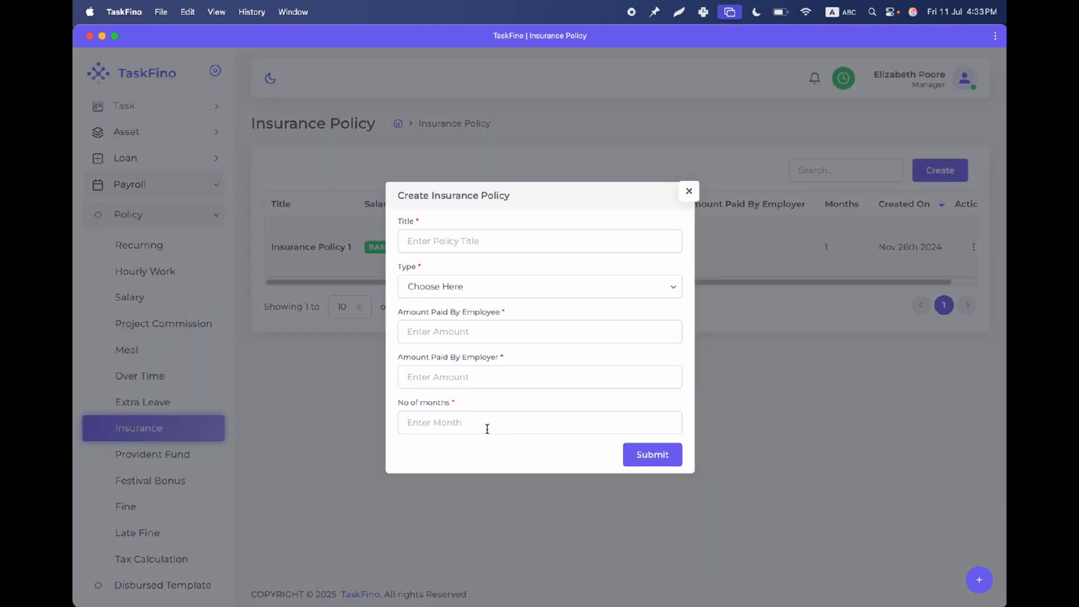
{"action": "left_click", "coordinate": [685, 195]}
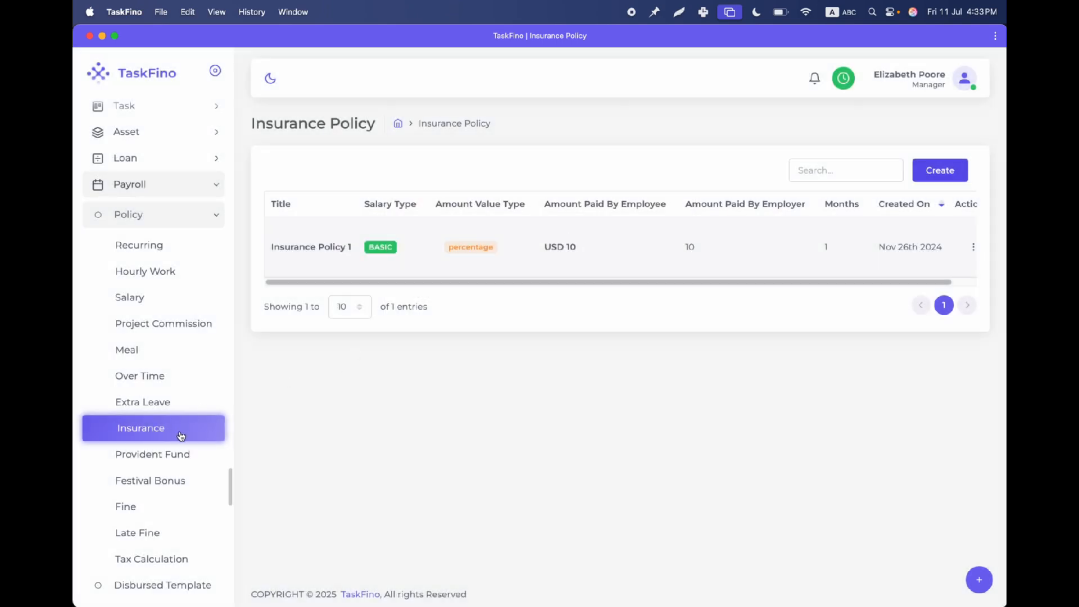
Review the provident fund policy list and the fields of its creation form, closing the form without saving.
{"action": "left_click", "coordinate": [157, 455]}
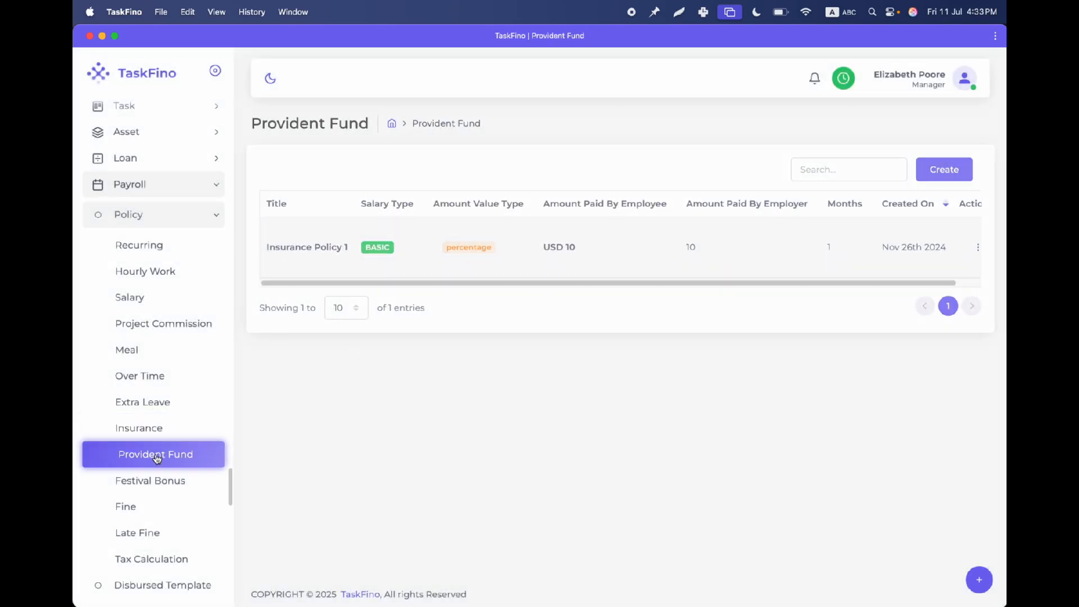
{"action": "left_click", "coordinate": [943, 171]}
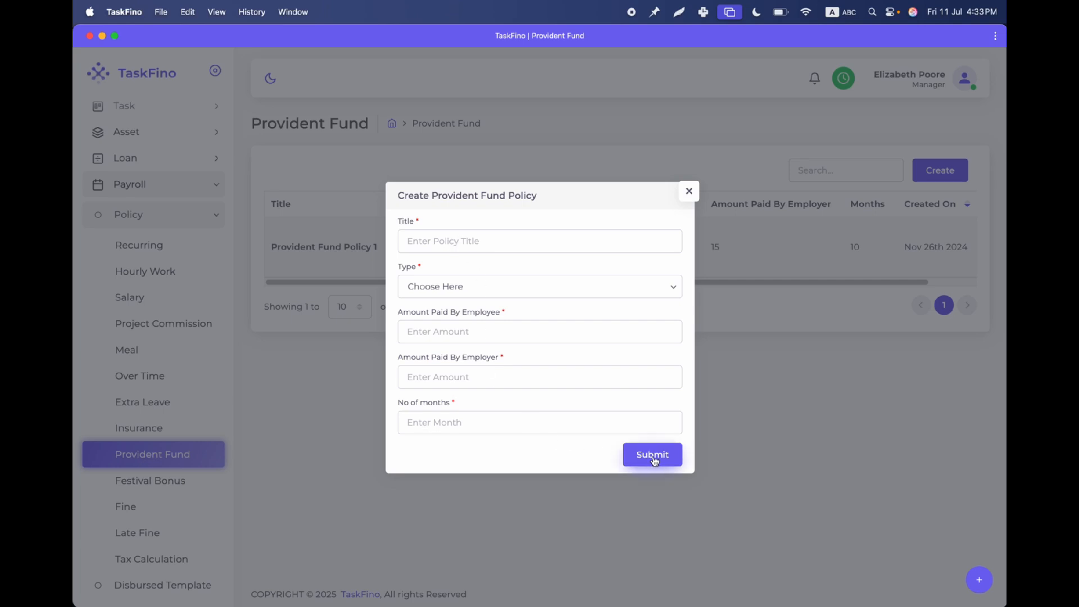
{"action": "left_click", "coordinate": [688, 191]}
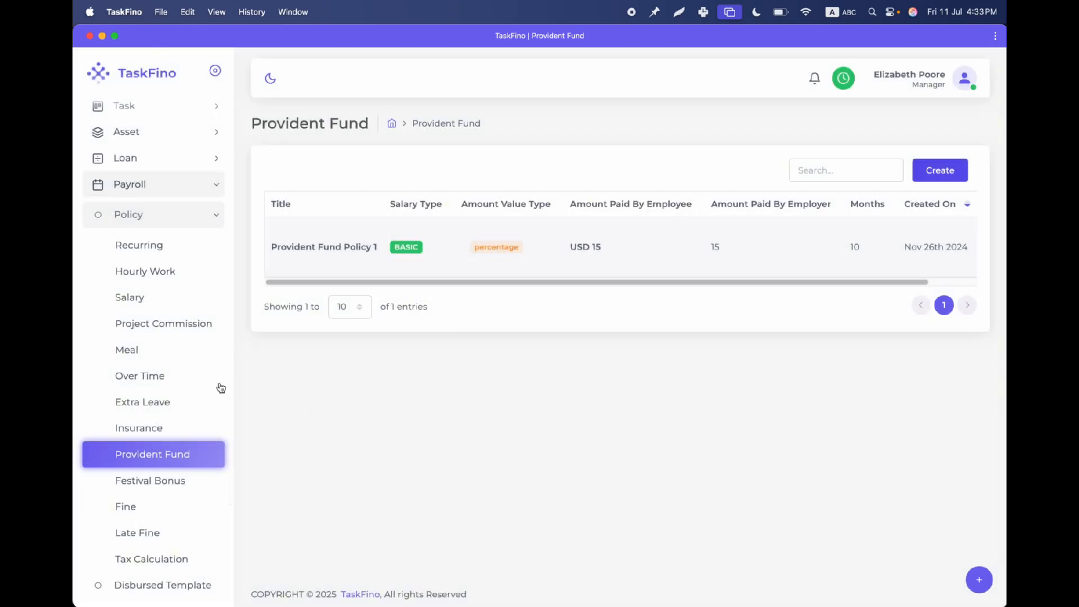
Examine the Flat and Percentage types in the new festival bonus policy form, closing it without saving.
{"action": "scroll", "coordinate": [219, 387], "scroll_direction": "down", "scroll_amount": 1}
{"action": "left_click", "coordinate": [146, 441]}
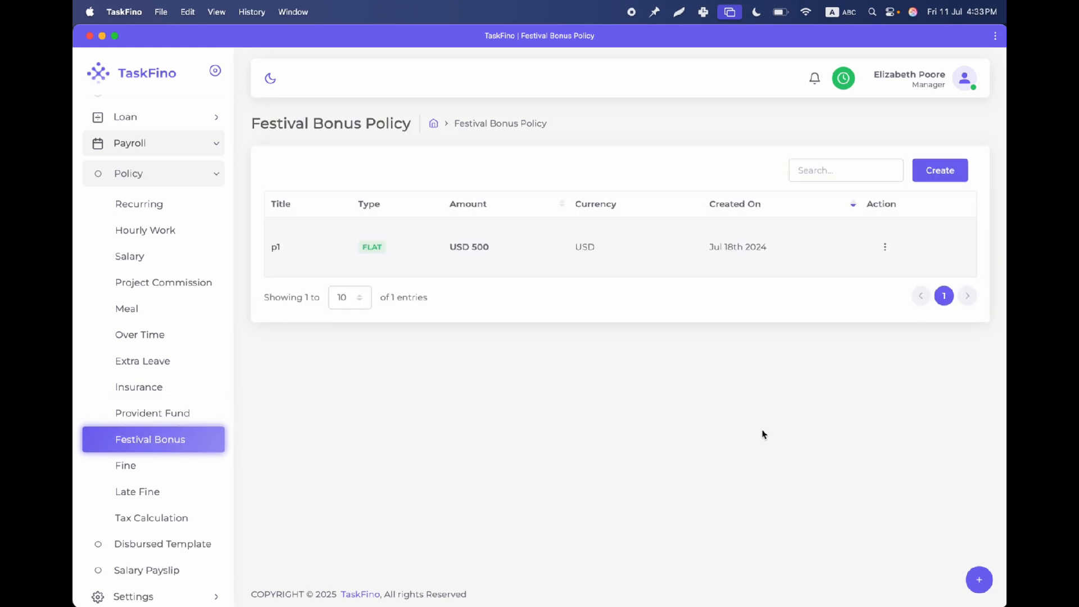
{"action": "left_click", "coordinate": [941, 170]}
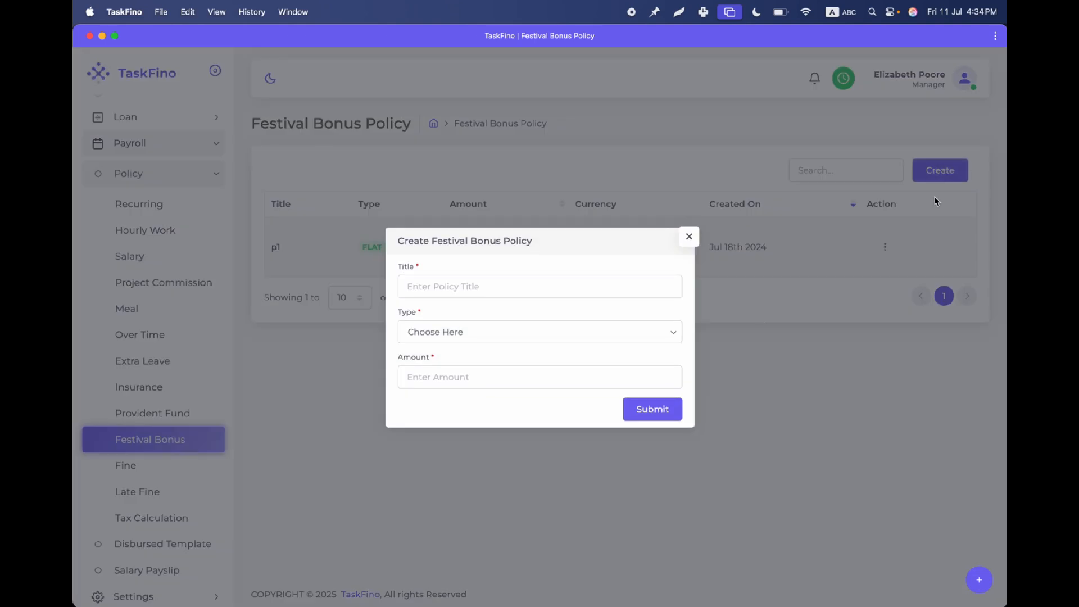
{"action": "left_click", "coordinate": [437, 331]}
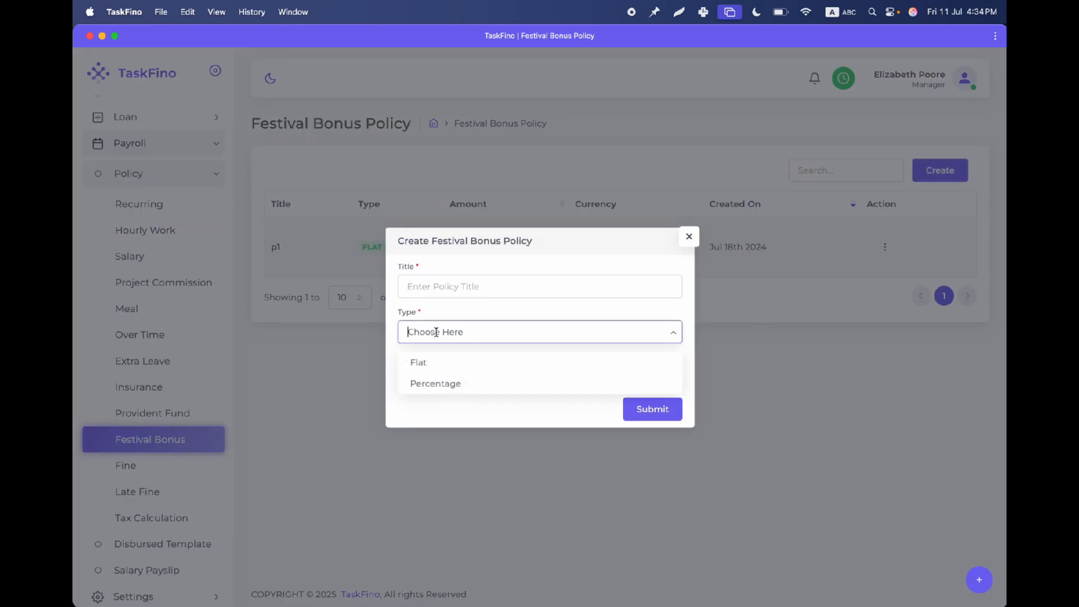
{"action": "left_click", "coordinate": [434, 365]}
{"action": "left_click", "coordinate": [425, 382]}
{"action": "left_click", "coordinate": [431, 334]}
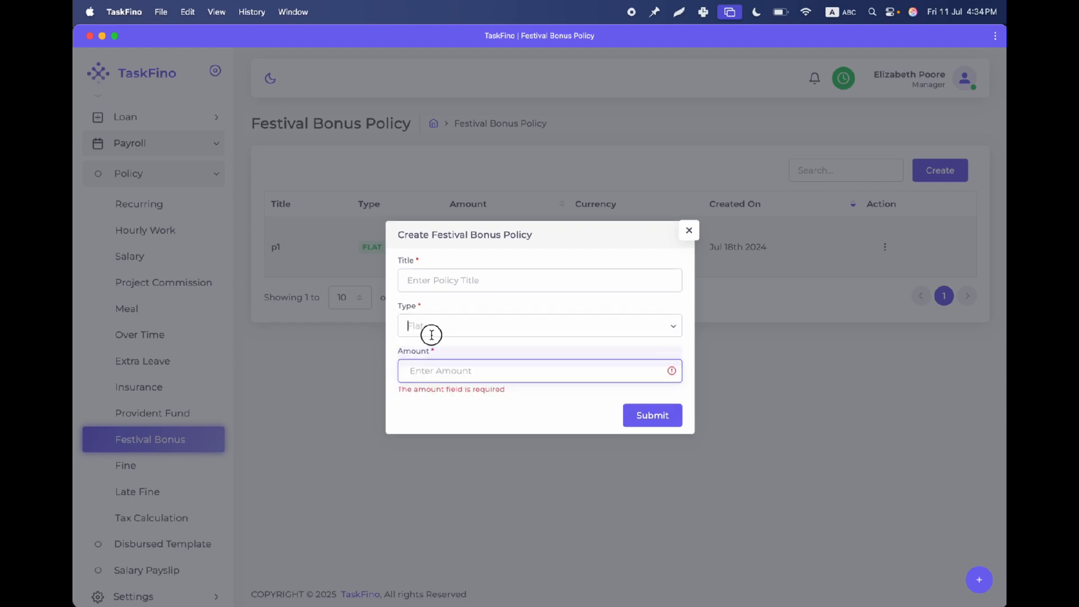
{"action": "left_click", "coordinate": [432, 377]}
{"action": "left_click", "coordinate": [421, 393]}
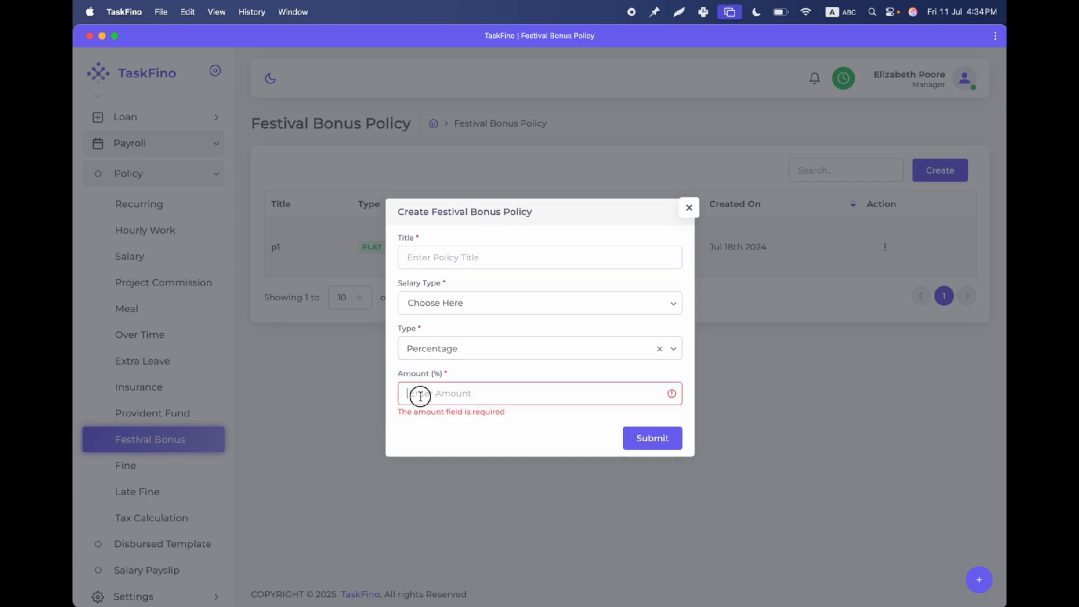
{"action": "left_click", "coordinate": [481, 421]}
{"action": "left_click", "coordinate": [686, 213]}
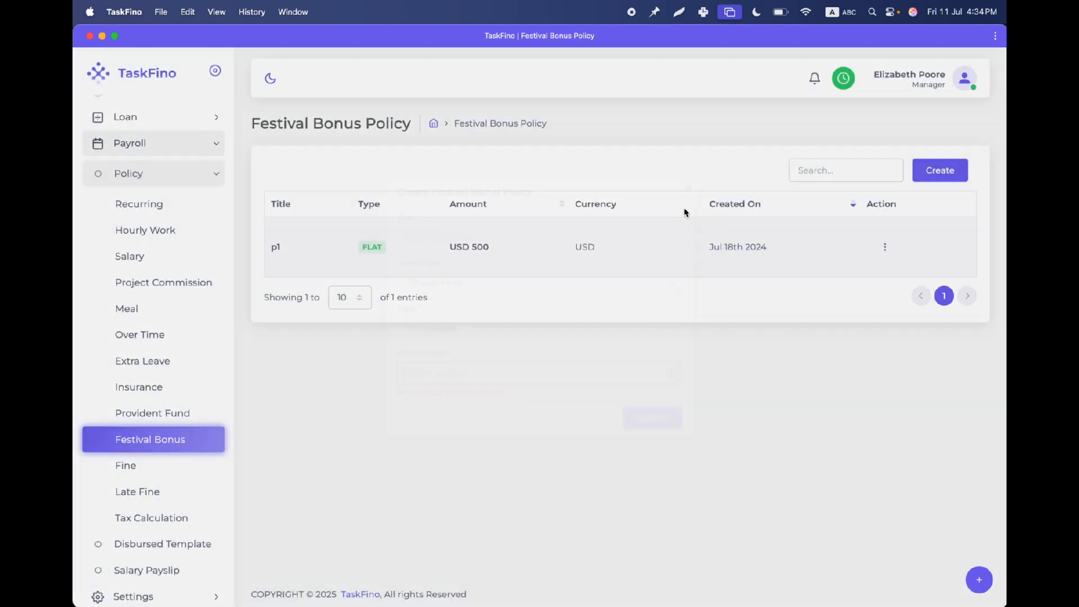
Review the fine policy list and the fields of its creation form, closing the form without saving.
{"action": "left_click", "coordinate": [129, 466]}
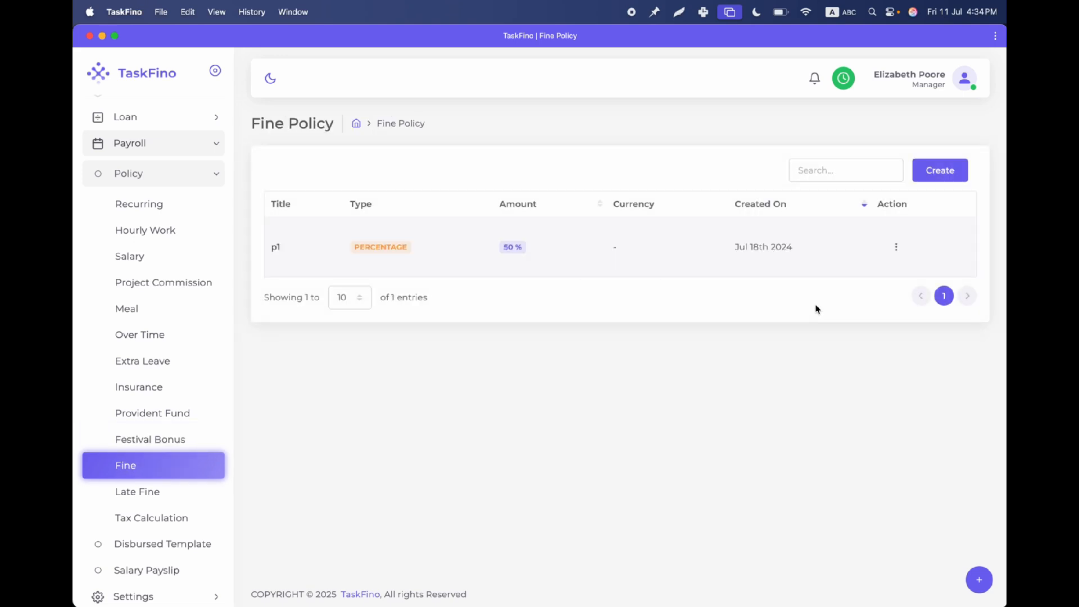
{"action": "left_click", "coordinate": [932, 178]}
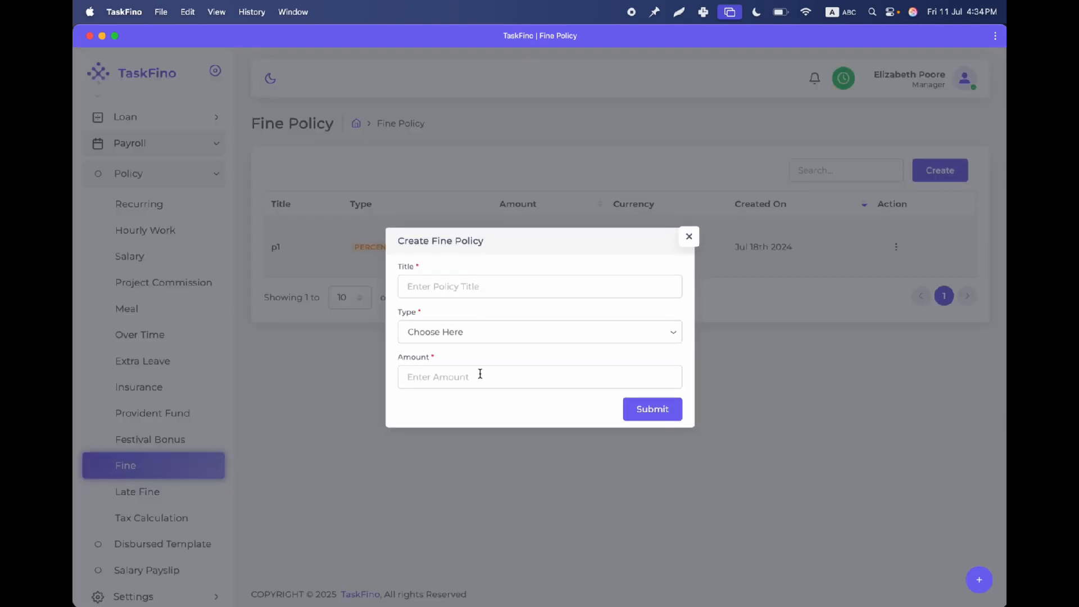
{"action": "left_click", "coordinate": [687, 242]}
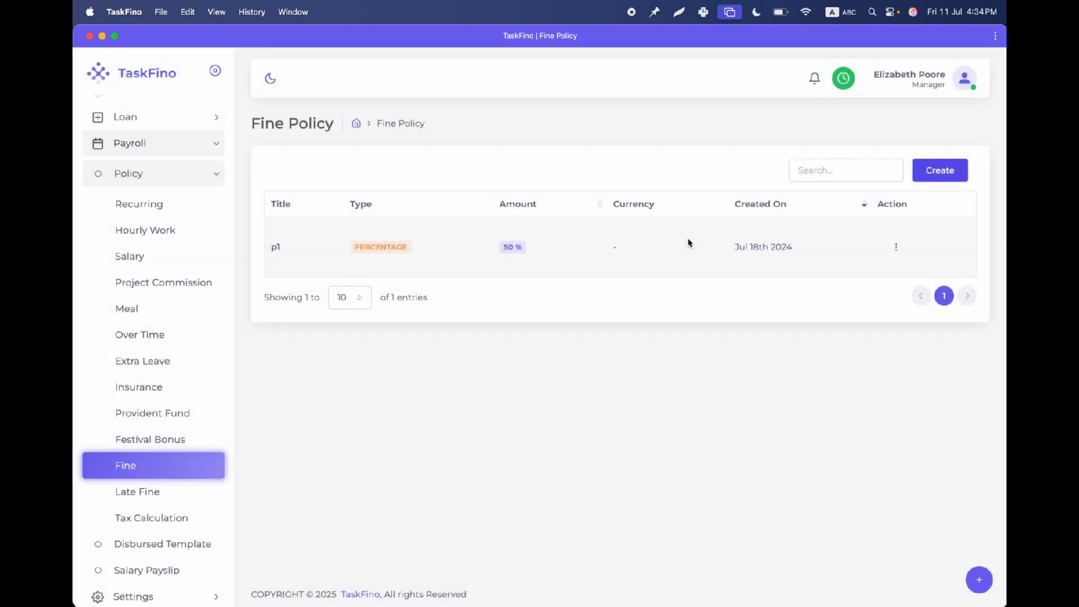
Review the late fine policy list and creation form, closing the form without saving, and open the income tax calculation page.
{"action": "left_click", "coordinate": [128, 497]}
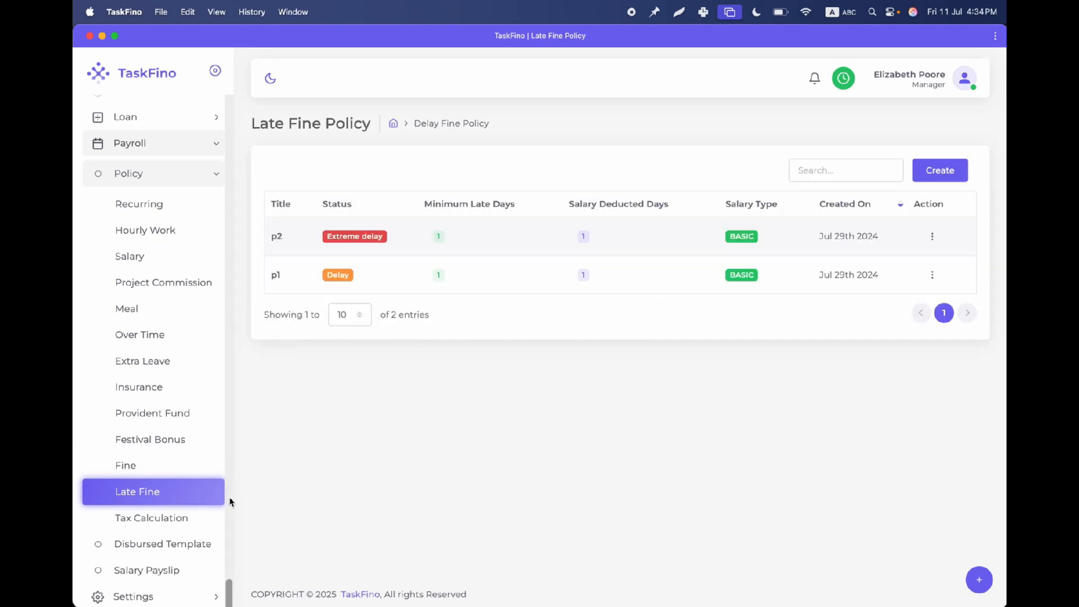
{"action": "left_click", "coordinate": [938, 171]}
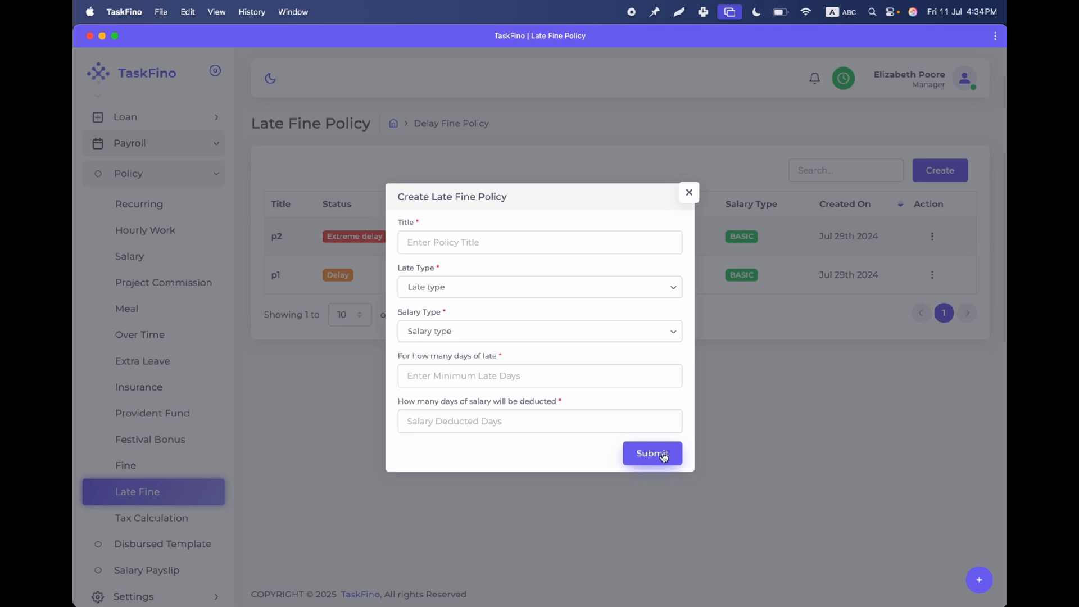
{"action": "left_click", "coordinate": [688, 194]}
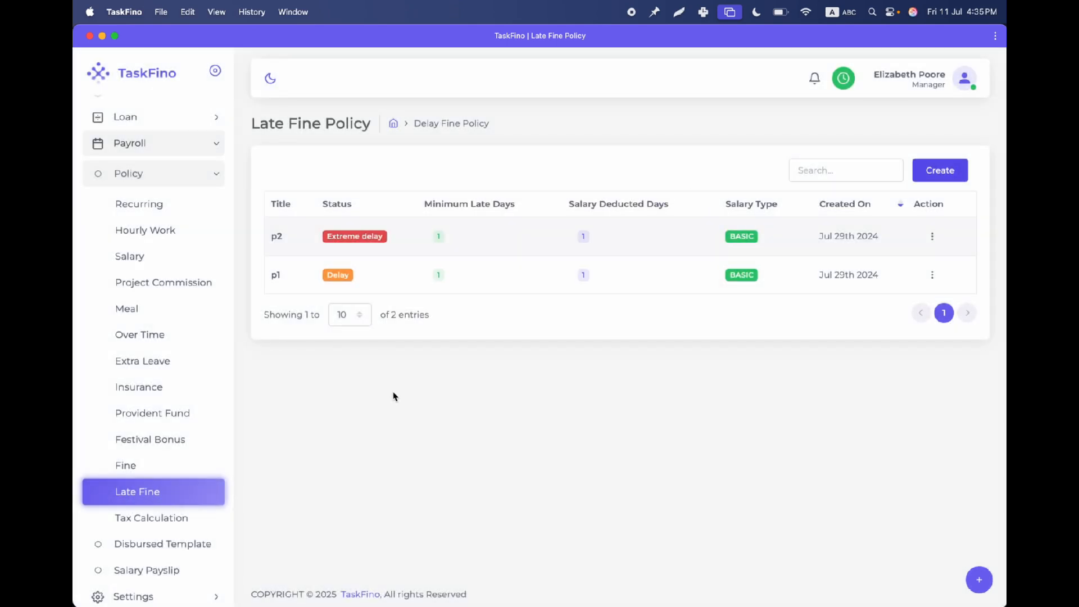
{"action": "left_click", "coordinate": [147, 521]}
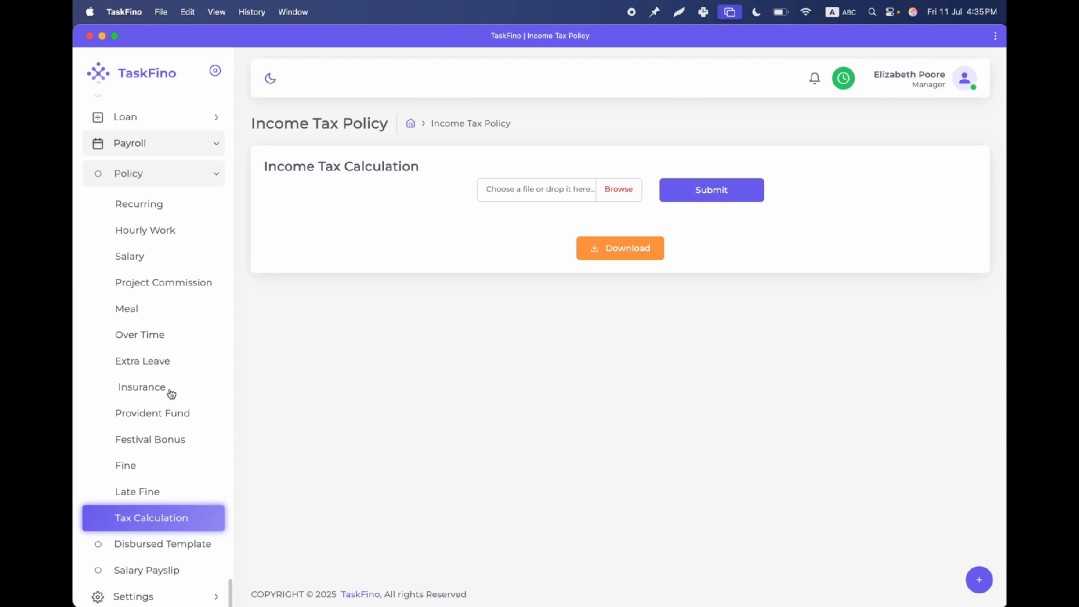
Examine the disbursed template creation form, including its [[AMOUNT]] placeholder and template text area, closing it without saving.
{"action": "left_click", "coordinate": [204, 178]}
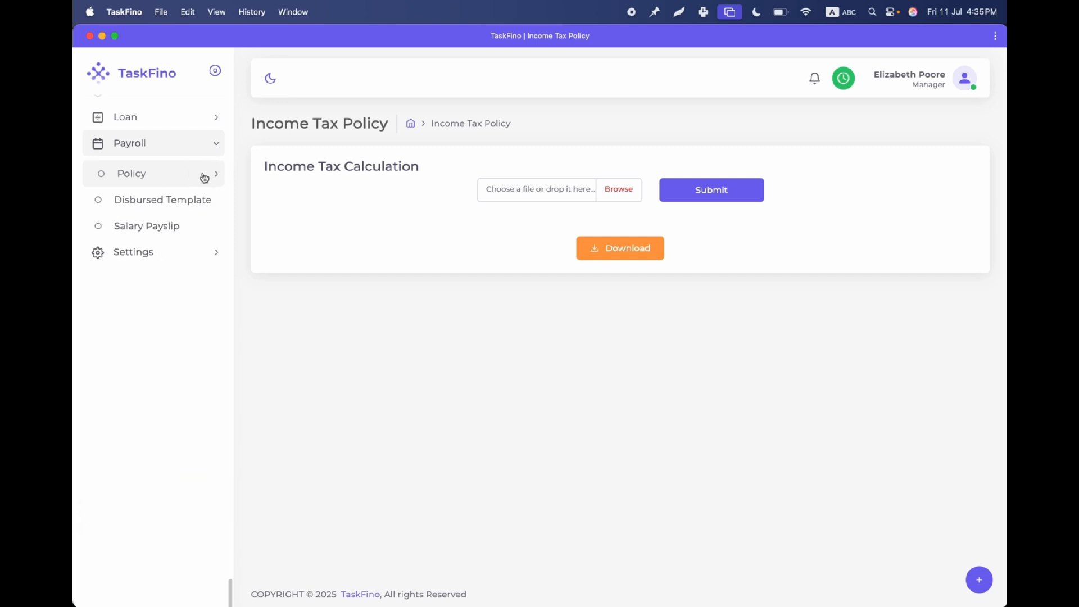
{"action": "left_click", "coordinate": [172, 204]}
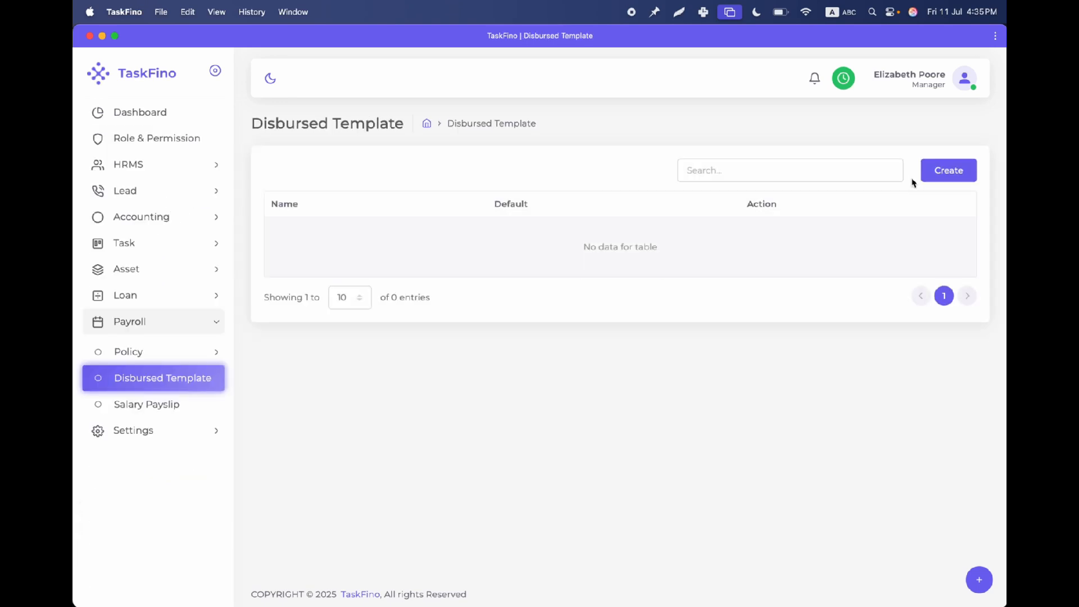
{"action": "left_click", "coordinate": [949, 173]}
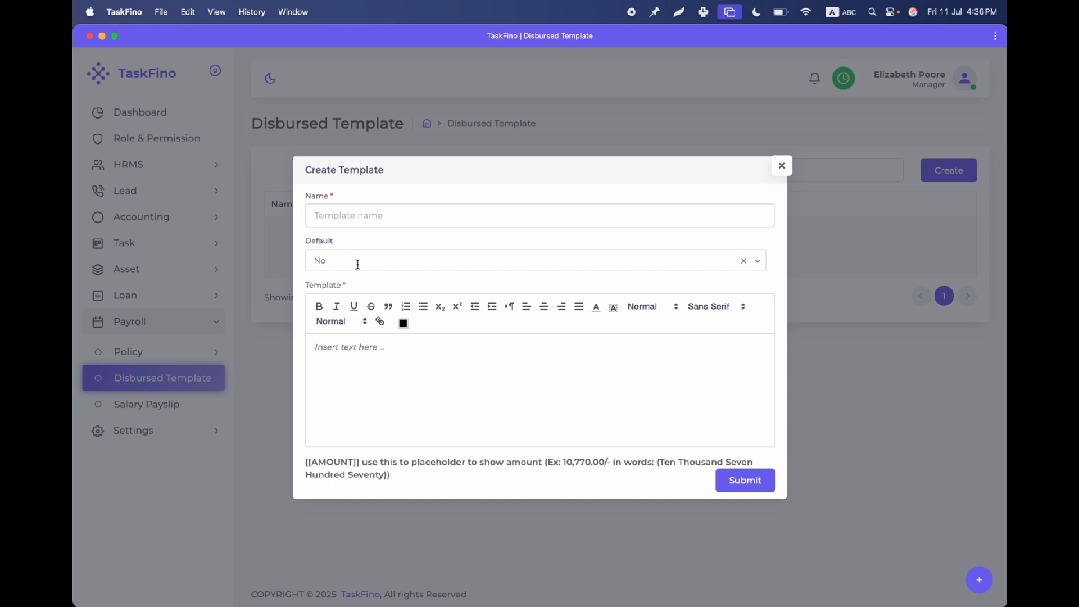
{"action": "left_click", "coordinate": [353, 355]}
{"action": "left_click_drag", "start_coordinate": [359, 463], "coordinate": [305, 465]}
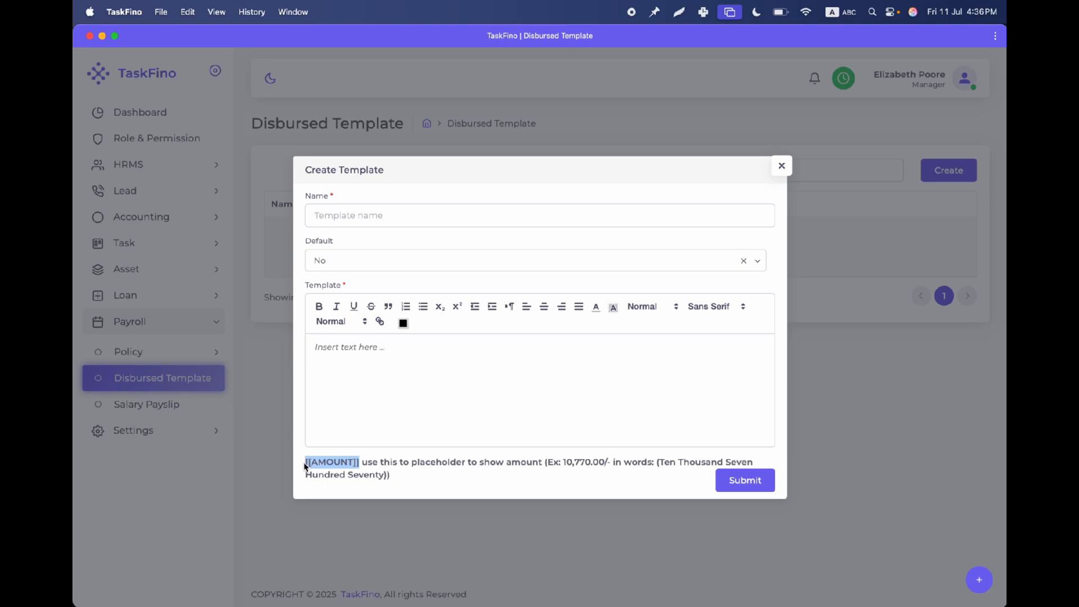
{"action": "left_click", "coordinate": [414, 375]}
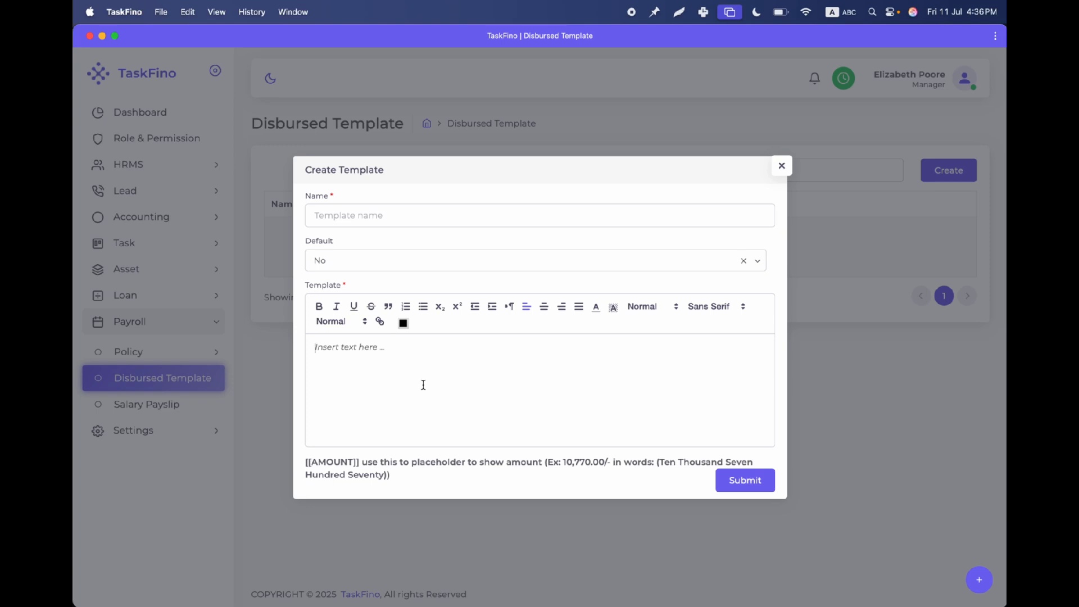
{"action": "left_click", "coordinate": [781, 166]}
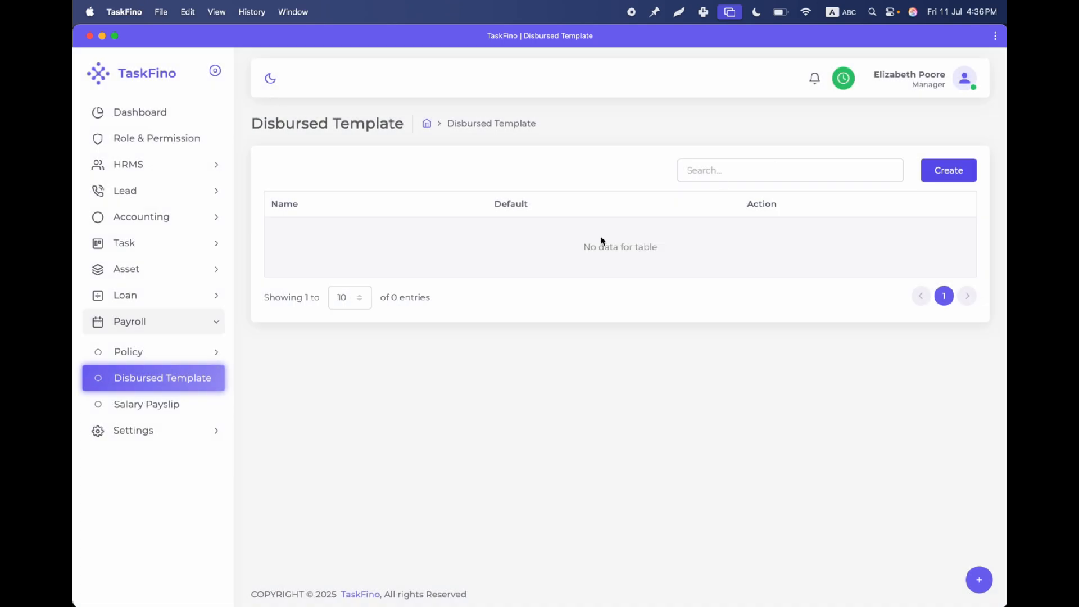
Open the salary payslip page, check the department choices, and select a single employee for payslip generation.
{"action": "left_click", "coordinate": [147, 406]}
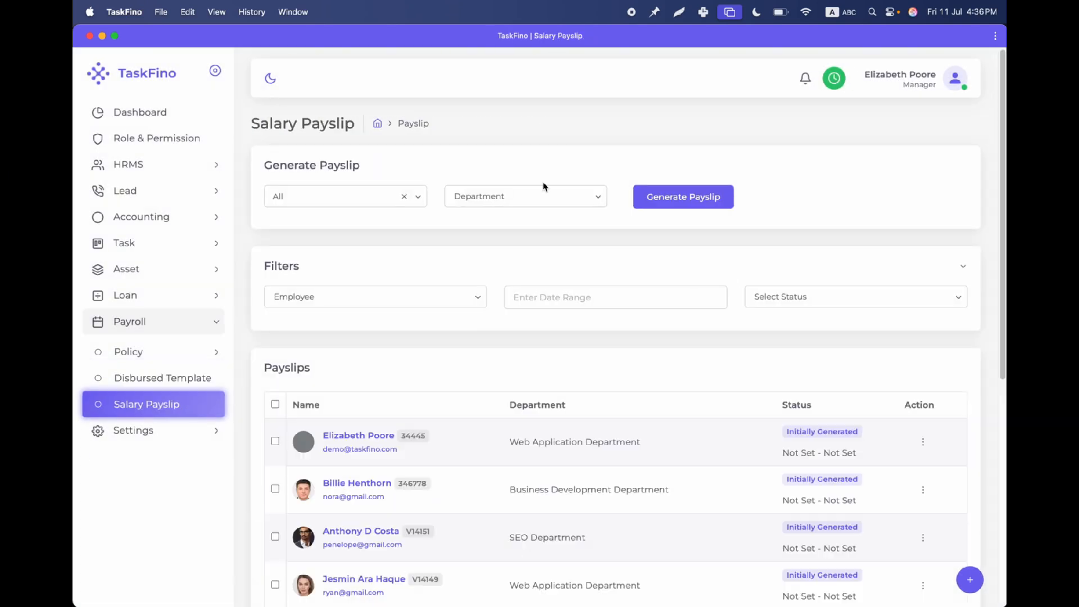
{"action": "left_click", "coordinate": [508, 198]}
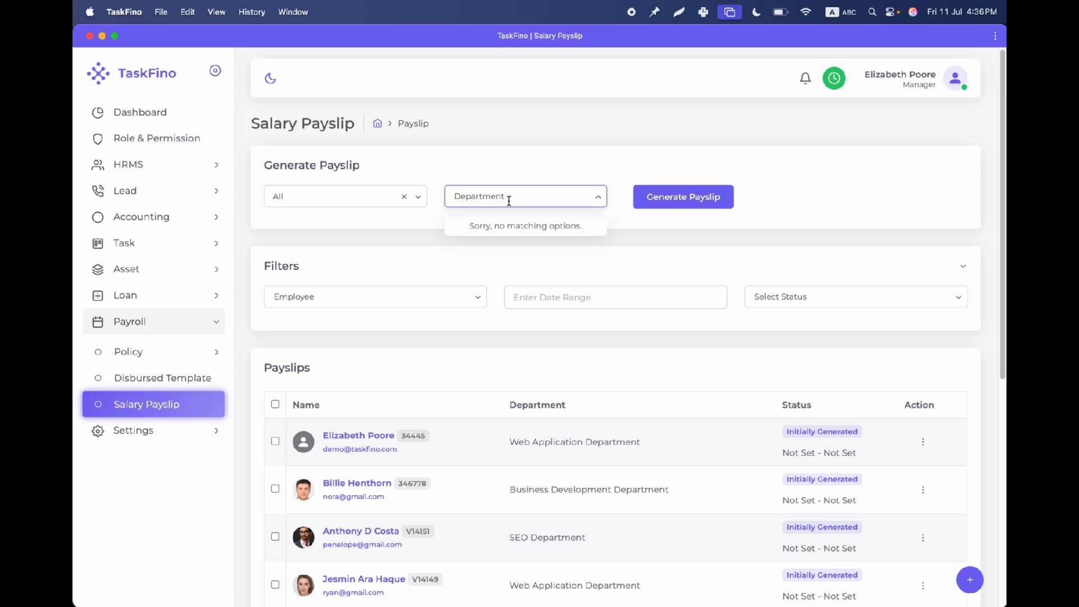
{"action": "left_click", "coordinate": [474, 173]}
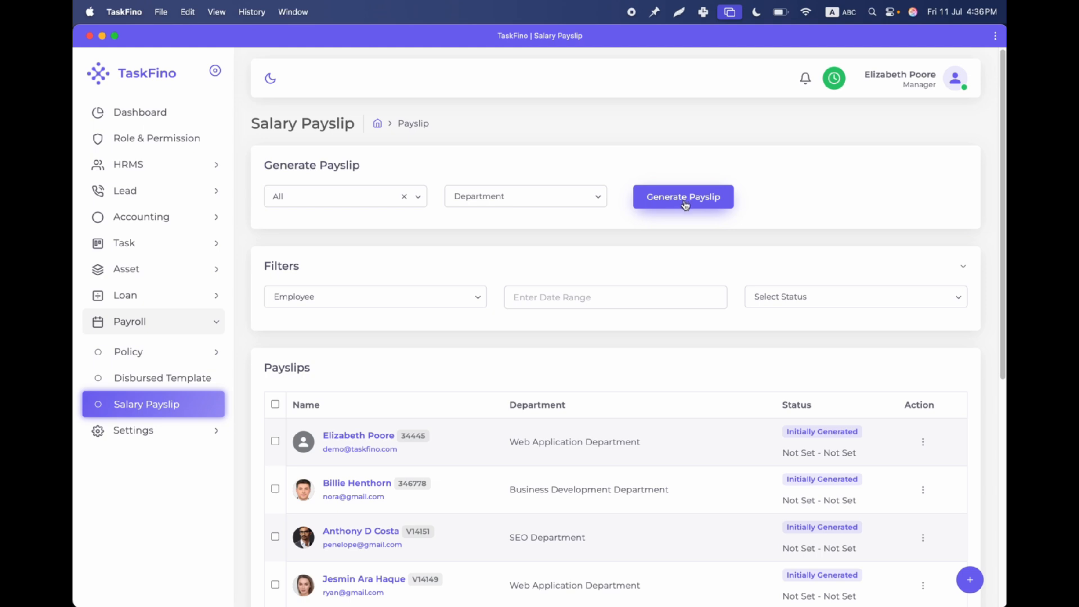
{"action": "left_click", "coordinate": [416, 195]}
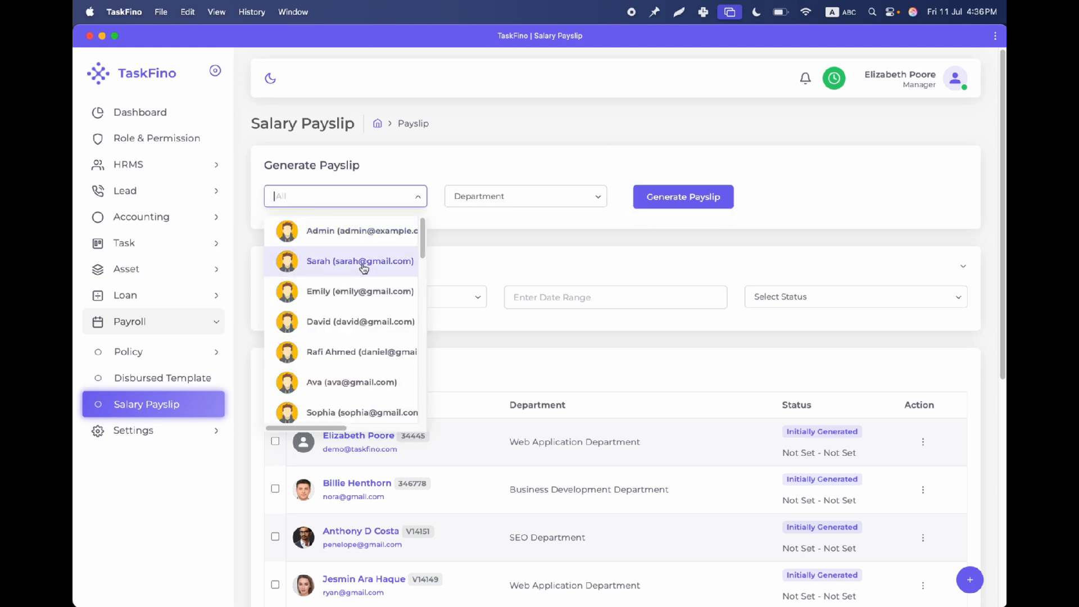
{"action": "scroll", "coordinate": [363, 268], "scroll_direction": "down", "scroll_amount": 2}
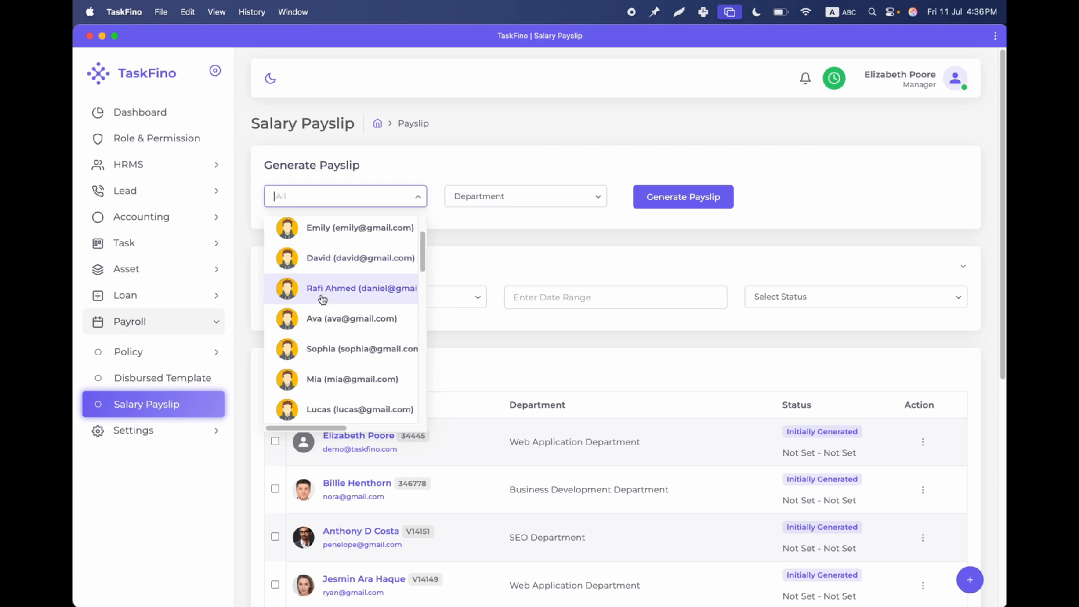
{"action": "left_click", "coordinate": [329, 349]}
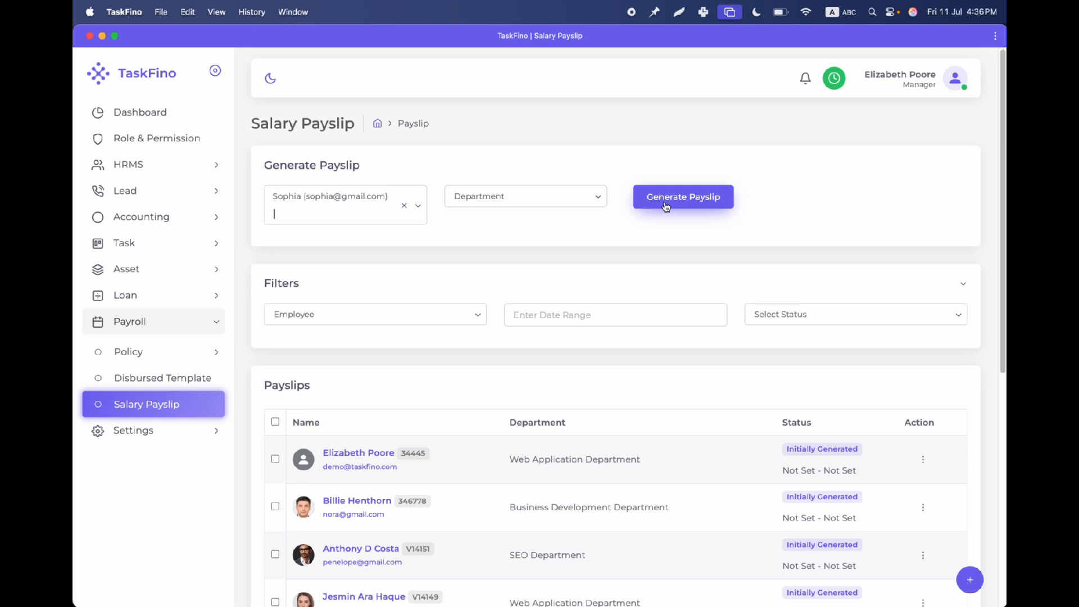
Review the salary, commission, fine and deduction sections in the SEO Department employee's payslip details and save the payslip.
{"action": "scroll", "coordinate": [479, 271], "scroll_direction": "down", "scroll_amount": 2}
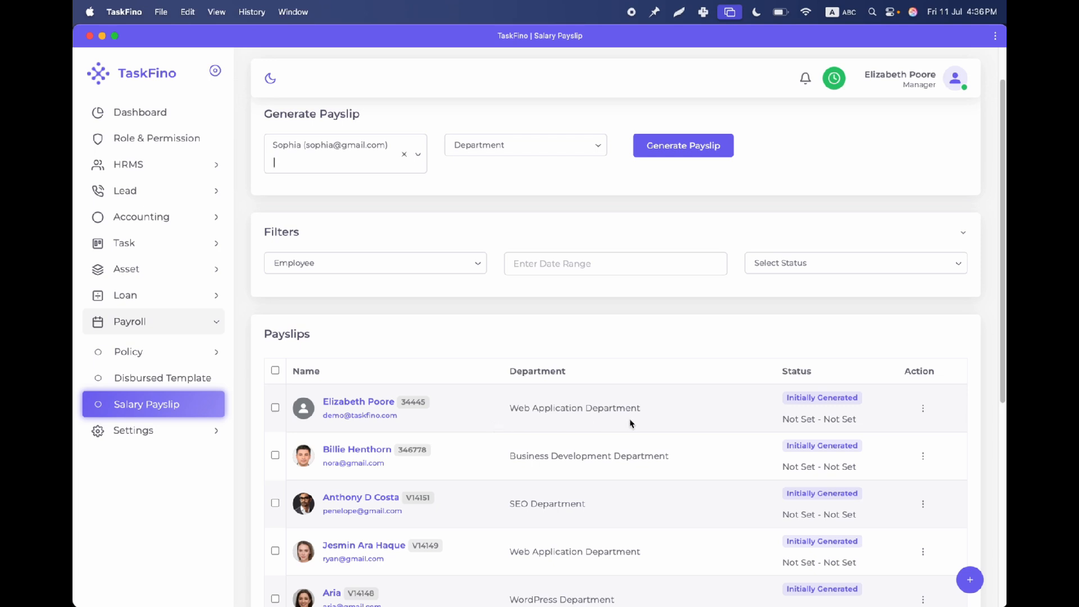
{"action": "scroll", "coordinate": [630, 423], "scroll_direction": "down", "scroll_amount": 3}
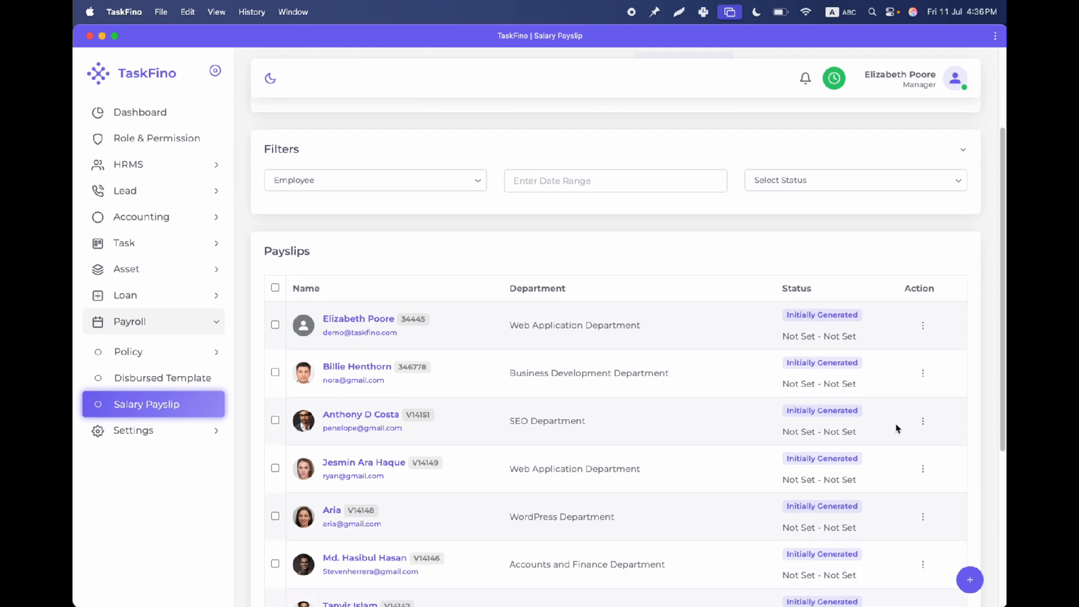
{"action": "left_click", "coordinate": [925, 420]}
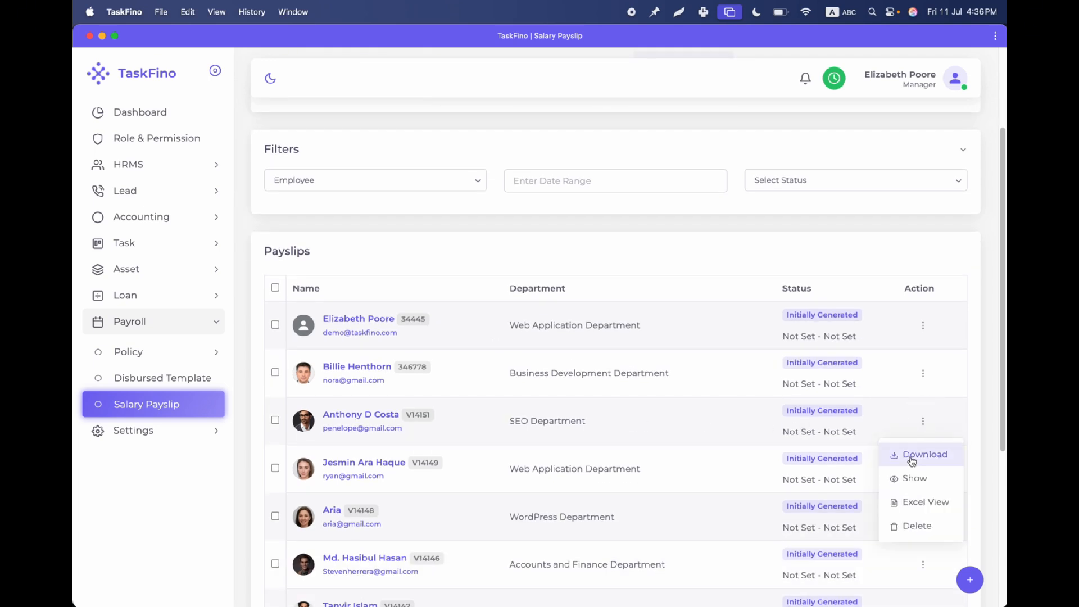
{"action": "left_click", "coordinate": [912, 480]}
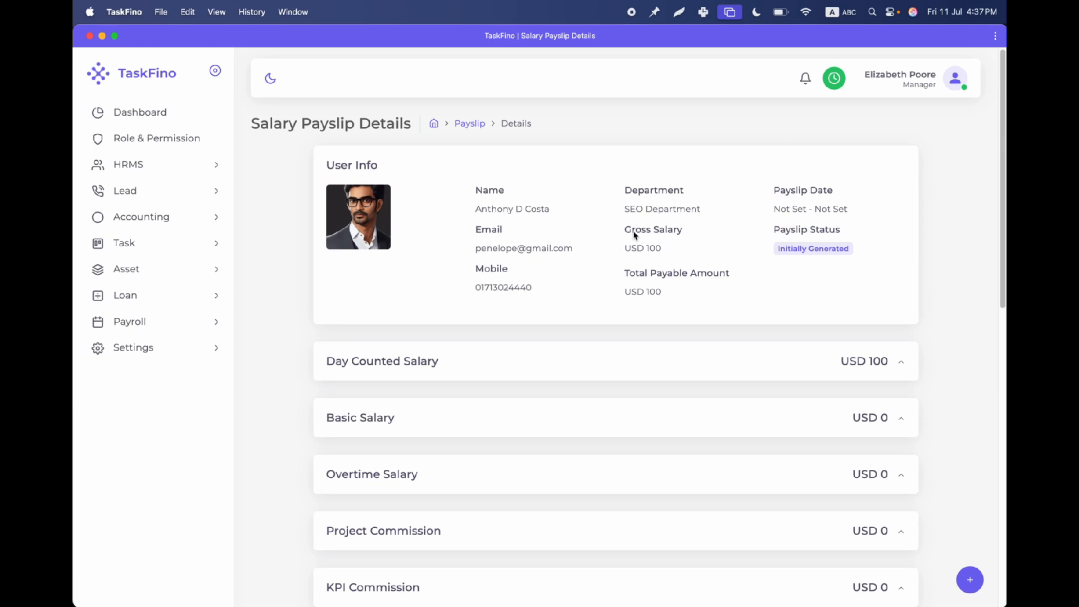
{"action": "scroll", "coordinate": [697, 248], "scroll_direction": "down", "scroll_amount": 2}
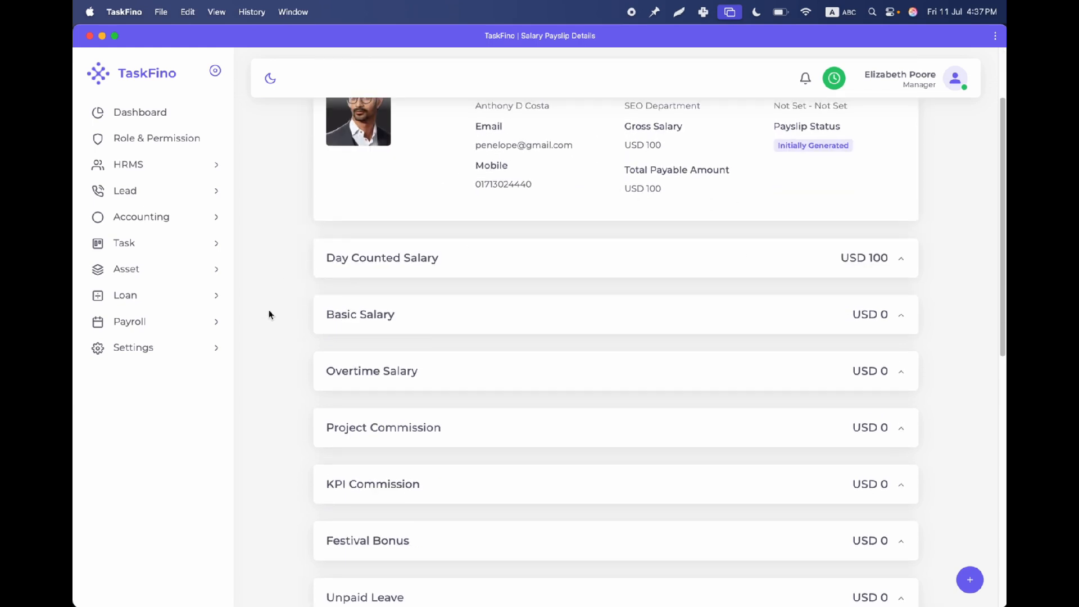
{"action": "scroll", "coordinate": [393, 277], "scroll_direction": "down", "scroll_amount": 1}
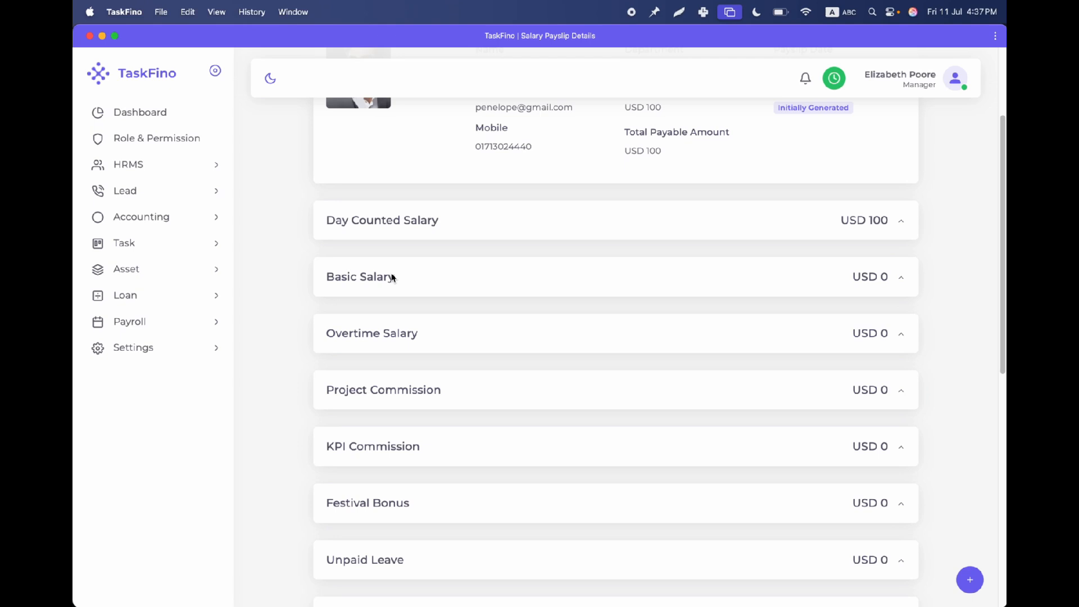
{"action": "scroll", "coordinate": [392, 278], "scroll_direction": "down", "scroll_amount": 10}
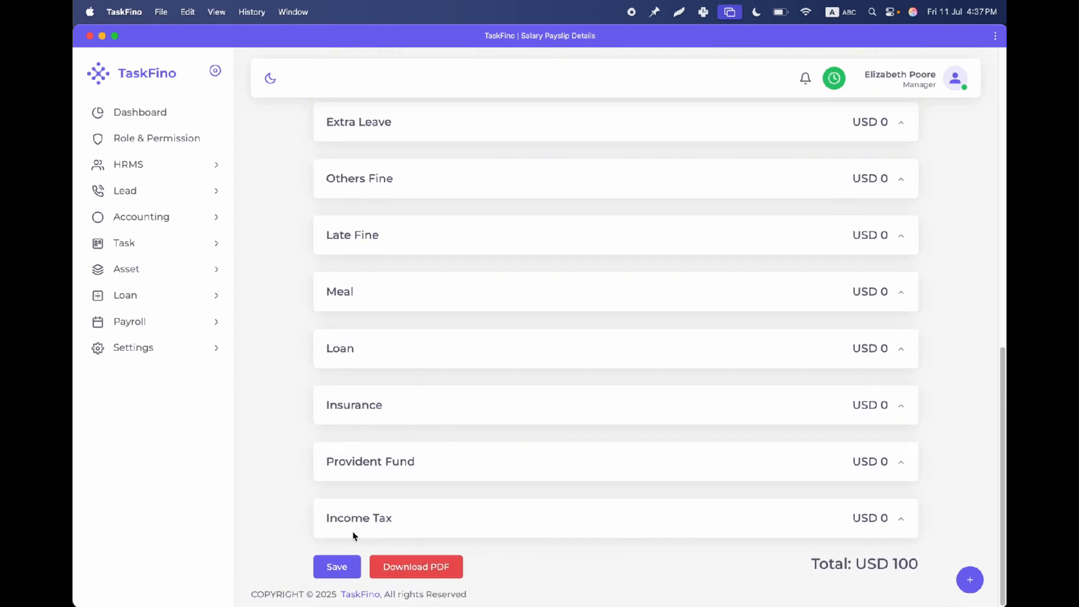
{"action": "left_click", "coordinate": [337, 567]}
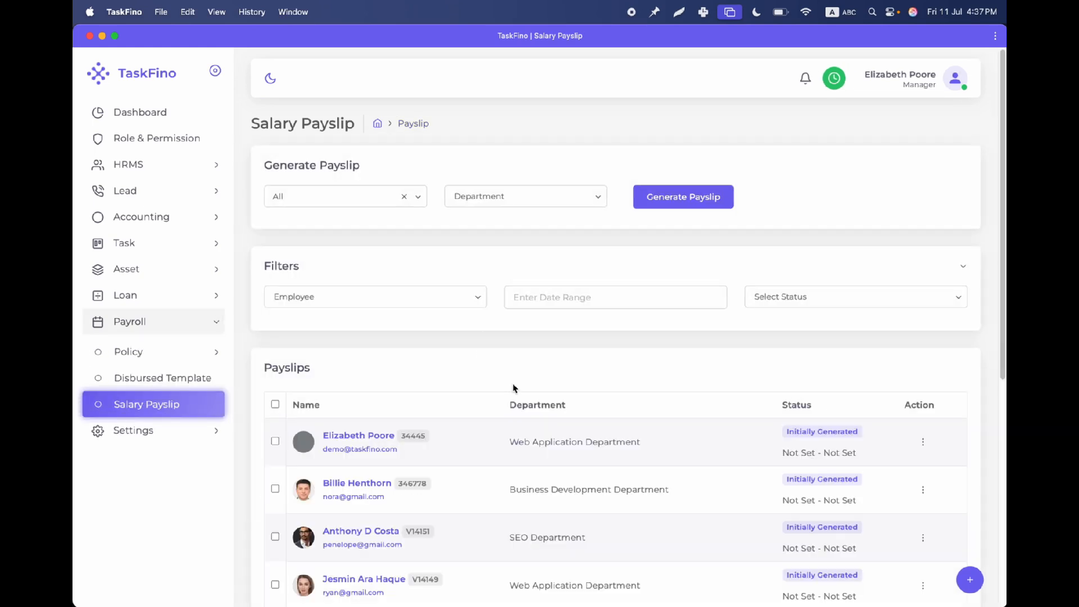
Examine the Excel view of the Business Development Department employee's payslip across its earnings and deduction columns.
{"action": "scroll", "coordinate": [655, 429], "scroll_direction": "down", "scroll_amount": 2}
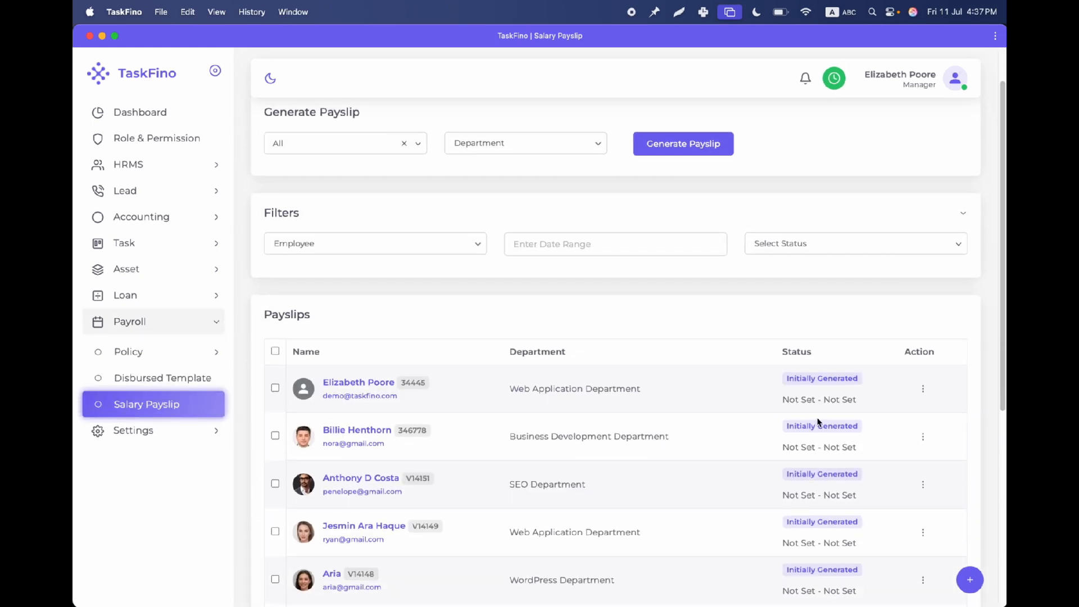
{"action": "scroll", "coordinate": [817, 422], "scroll_direction": "down", "scroll_amount": 1}
{"action": "left_click", "coordinate": [924, 410]}
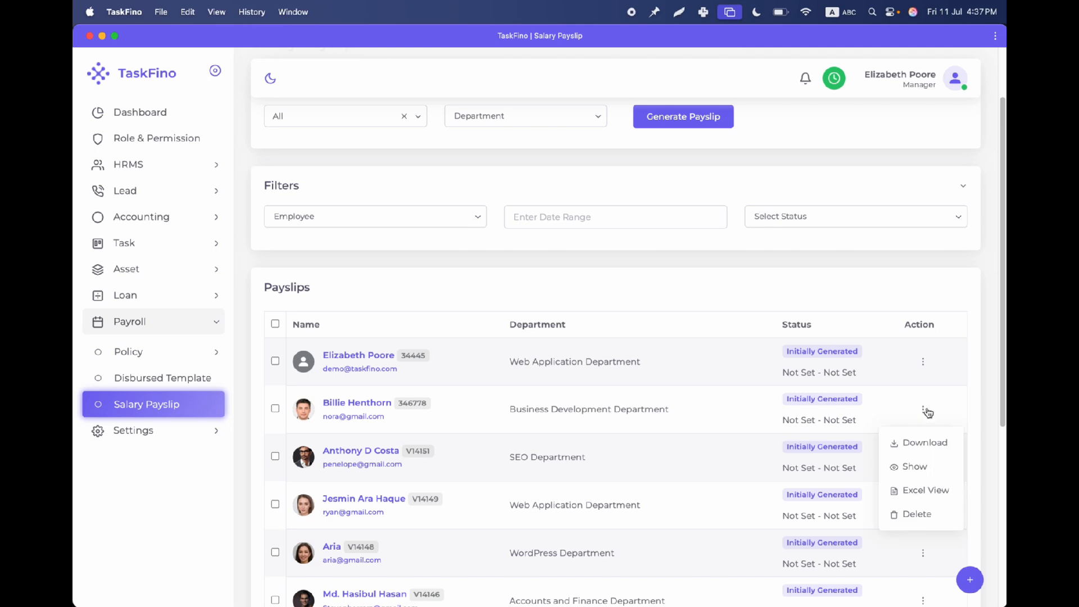
{"action": "left_click", "coordinate": [925, 490]}
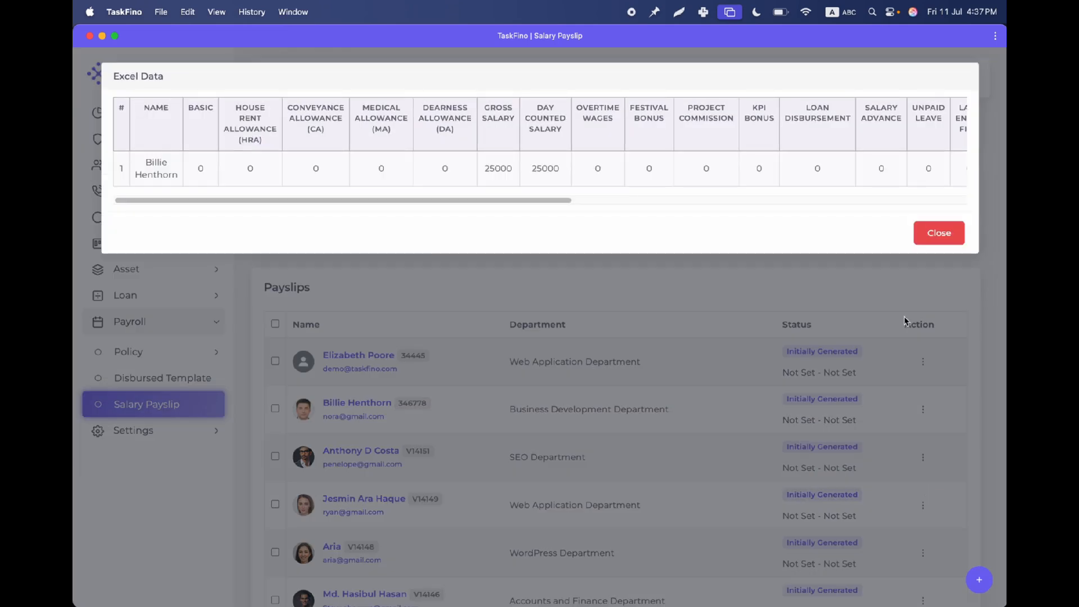
{"action": "left_click", "coordinate": [257, 202]}
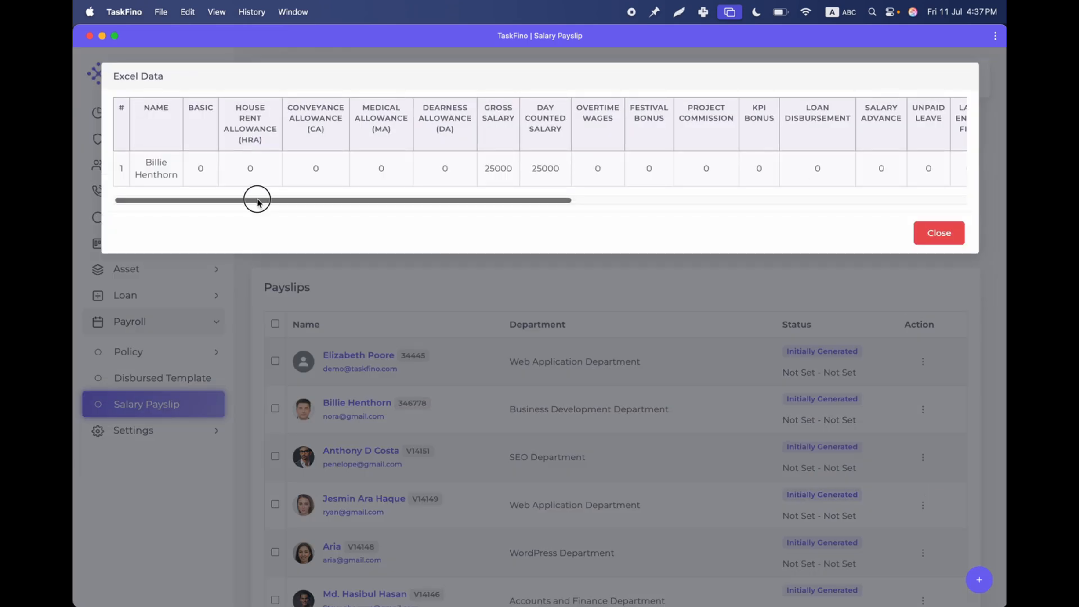
{"action": "left_click_drag", "start_coordinate": [257, 201], "coordinate": [542, 209]}
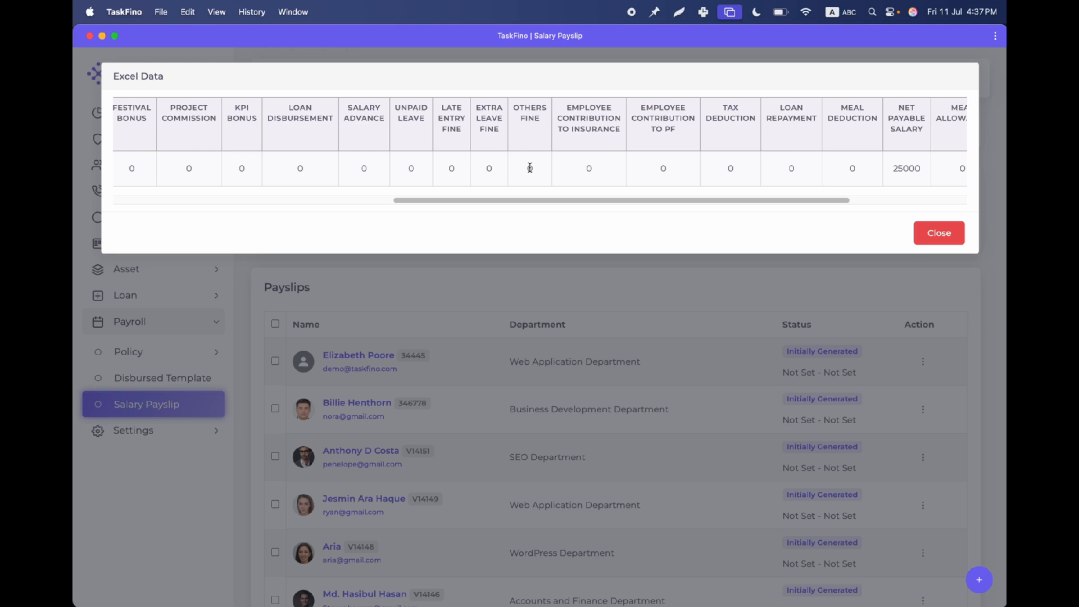
Review the payslip details opened from the Excel data, then close both the details and the Excel view.
{"action": "key", "text": "Escape"}
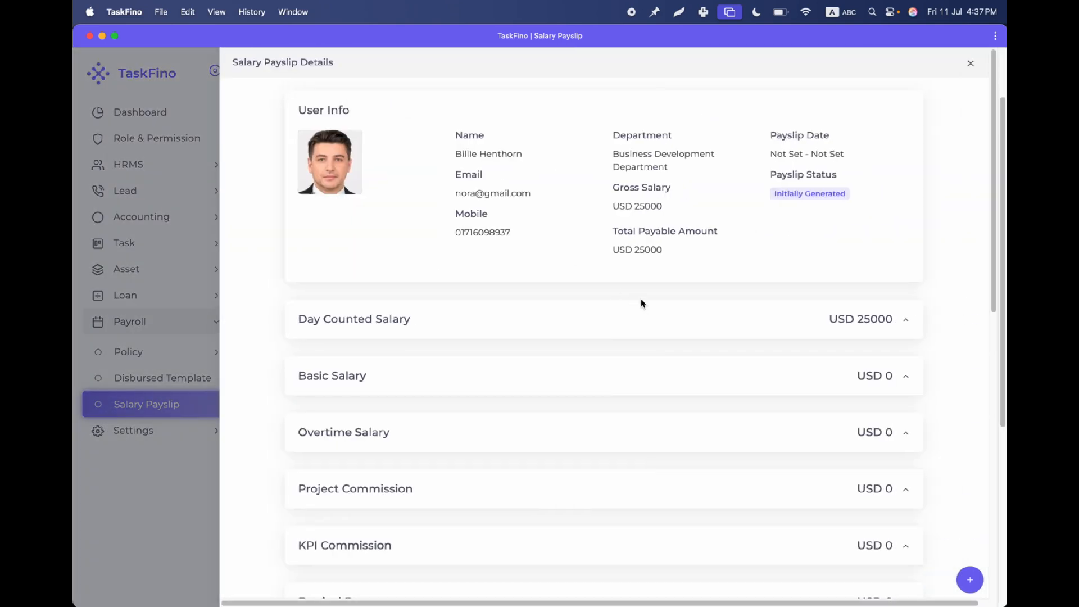
{"action": "scroll", "coordinate": [703, 290], "scroll_direction": "down", "scroll_amount": 2}
{"action": "scroll", "coordinate": [704, 290], "scroll_direction": "down", "scroll_amount": 10}
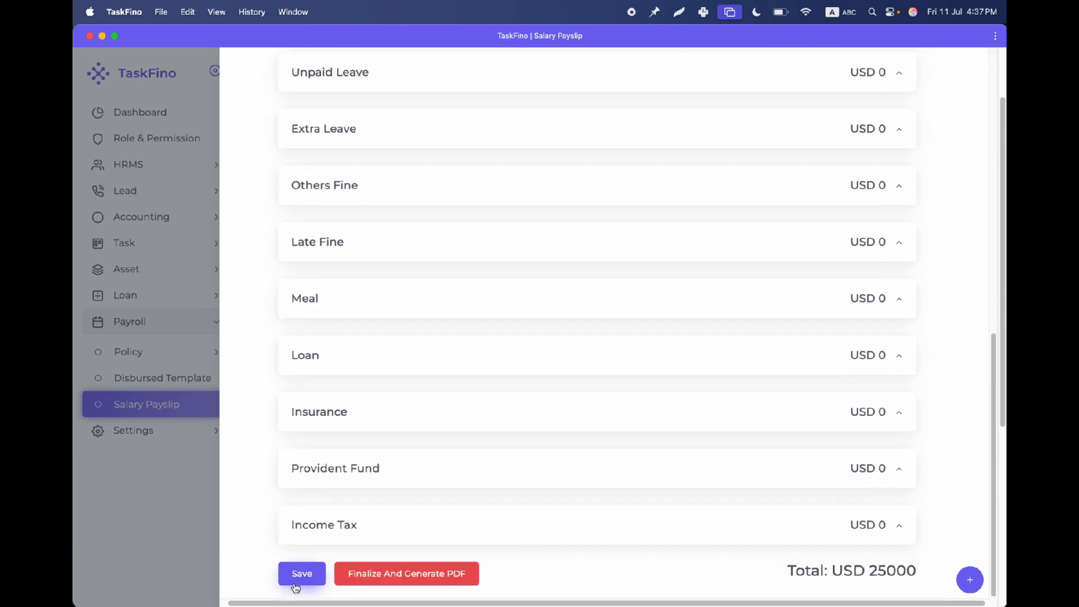
{"action": "scroll", "coordinate": [487, 419], "scroll_direction": "up", "scroll_amount": 10}
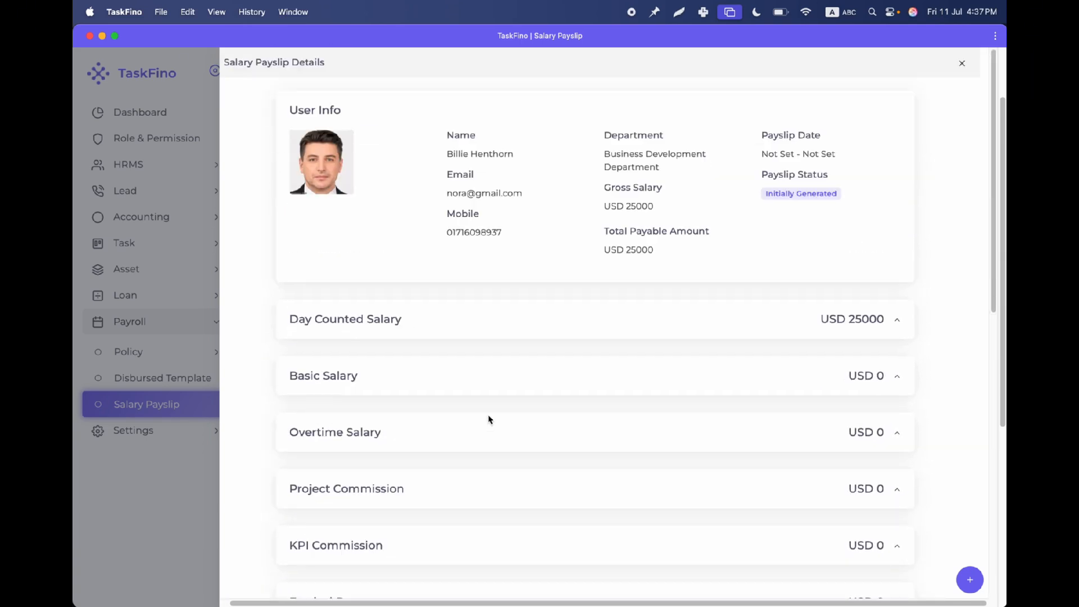
{"action": "left_click", "coordinate": [962, 63]}
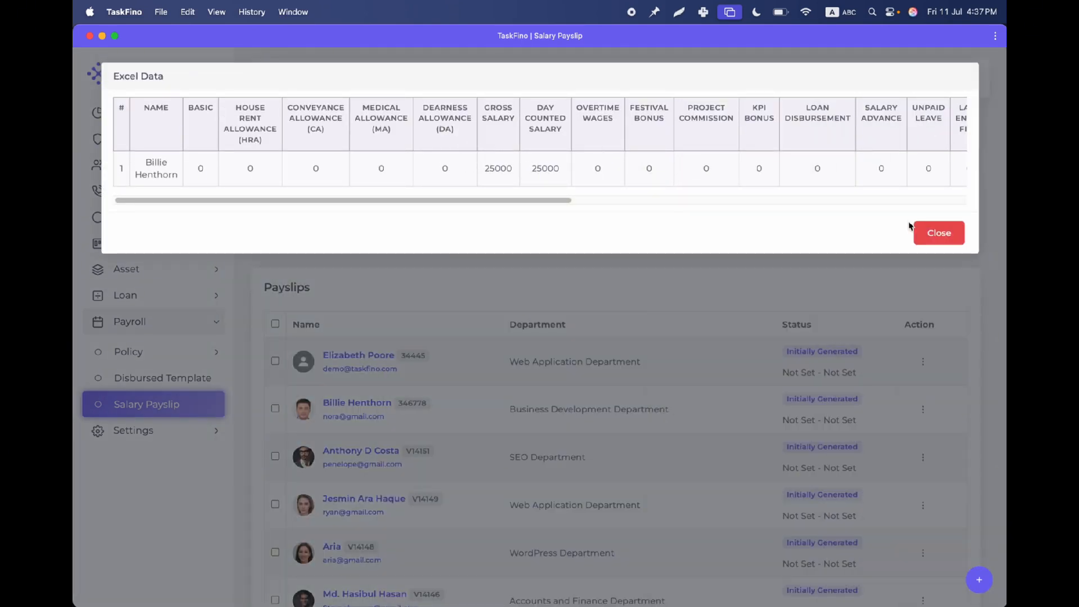
{"action": "left_click", "coordinate": [935, 233]}
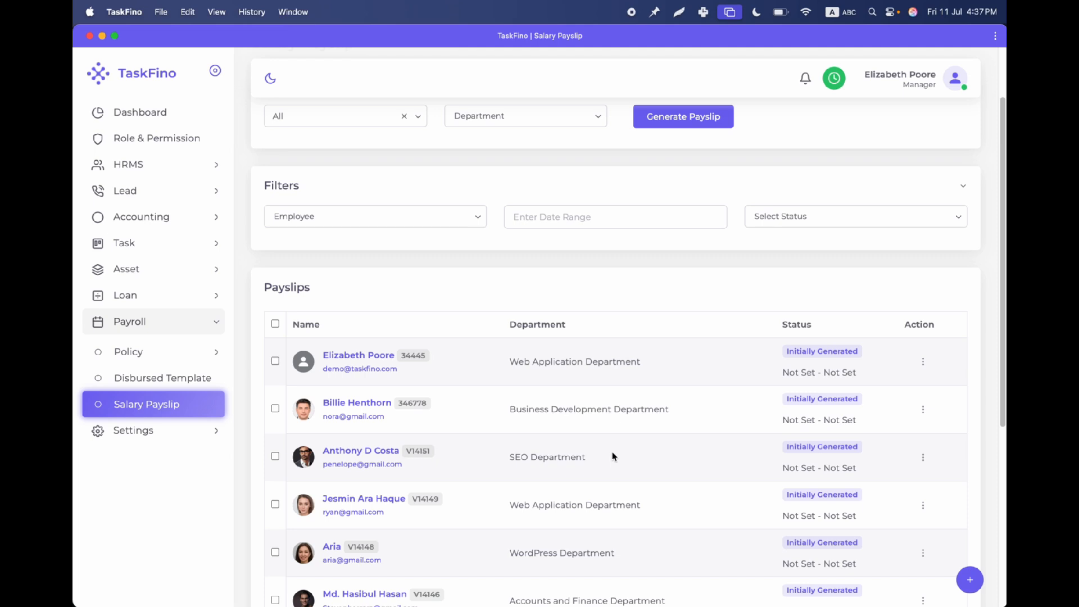
Download the Business Development Department employee's payslip and view the PDF in Chrome before returning to TaskFino's payslip list.
{"action": "scroll", "coordinate": [614, 456], "scroll_direction": "down", "scroll_amount": 5}
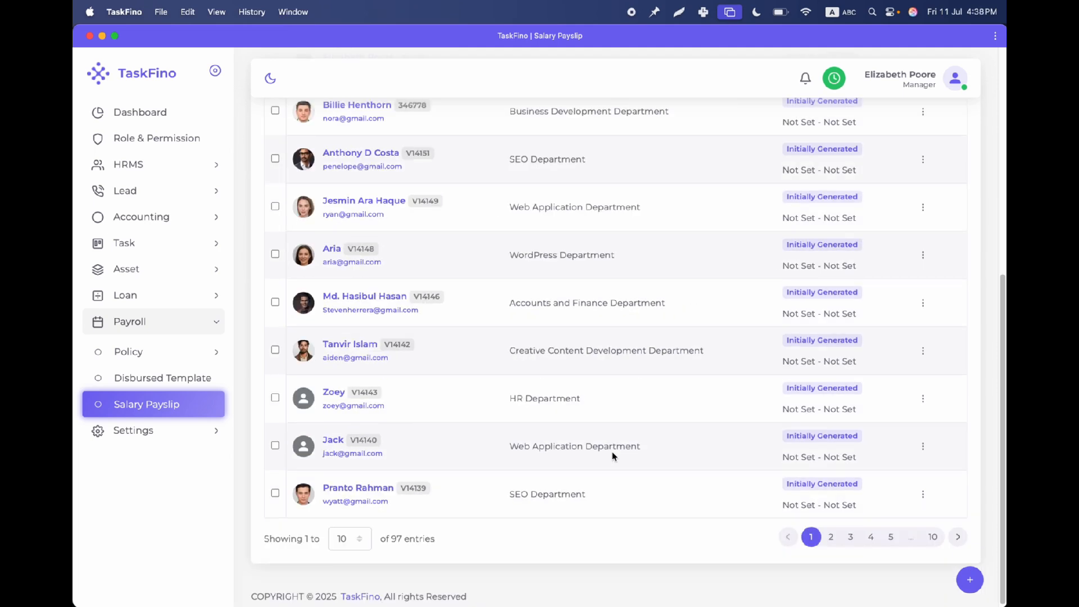
{"action": "scroll", "coordinate": [612, 453], "scroll_direction": "up", "scroll_amount": 6}
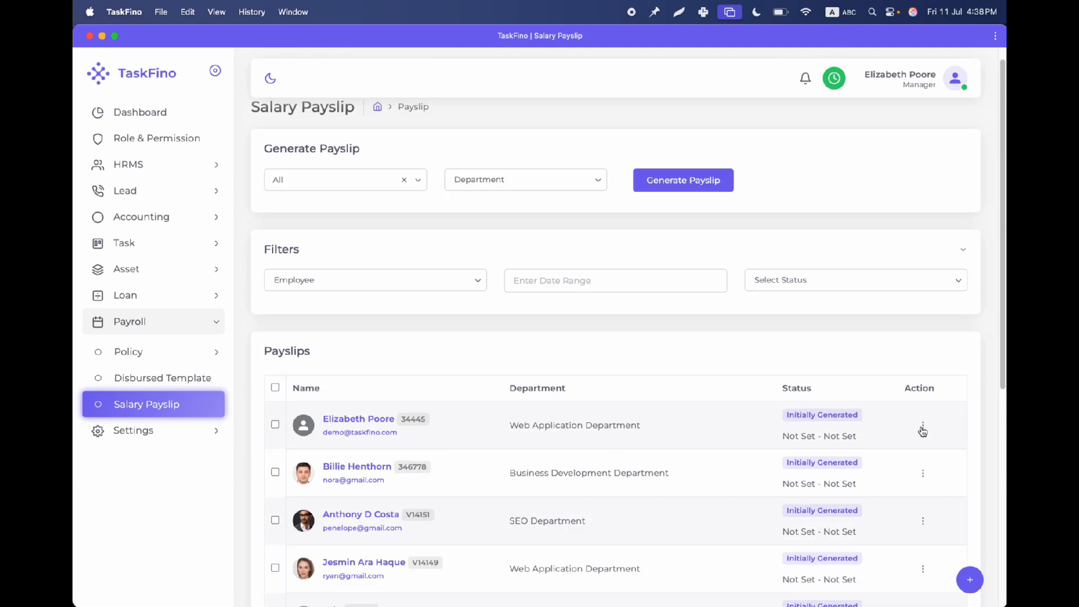
{"action": "left_click", "coordinate": [922, 427]}
{"action": "left_click", "coordinate": [869, 366]}
{"action": "scroll", "coordinate": [869, 365], "scroll_direction": "down", "scroll_amount": 2}
{"action": "left_click", "coordinate": [922, 352]}
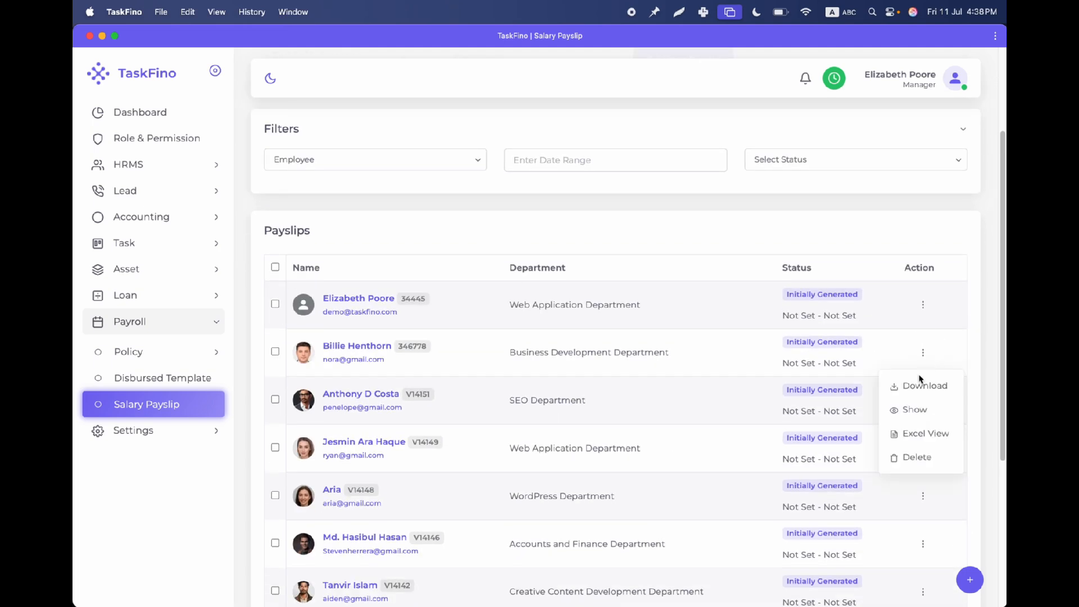
{"action": "left_click", "coordinate": [917, 392]}
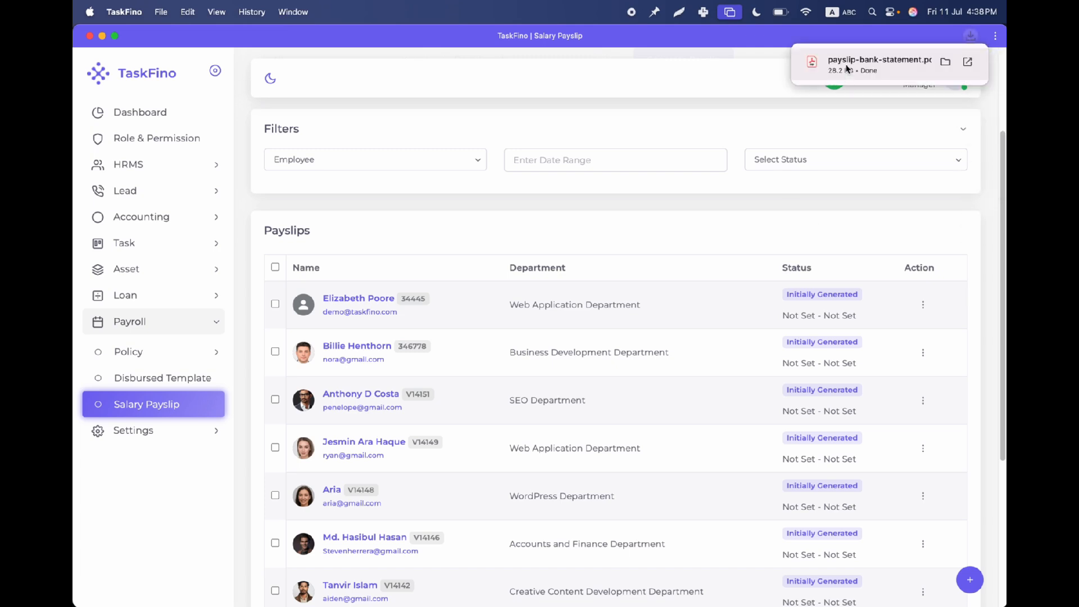
{"action": "left_click", "coordinate": [847, 66]}
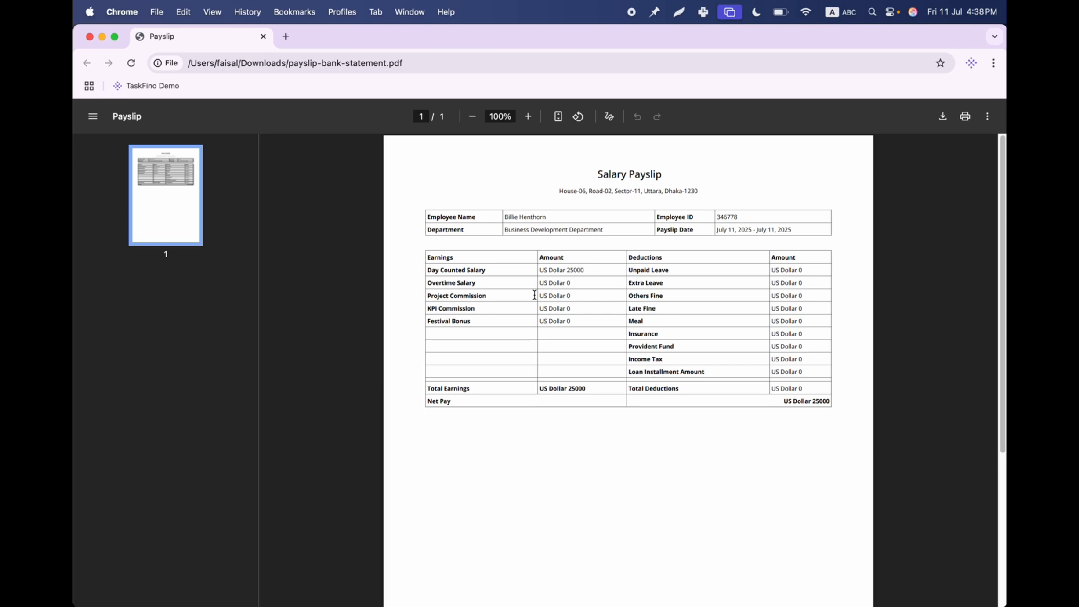
{"action": "key", "text": "super+Tab"}
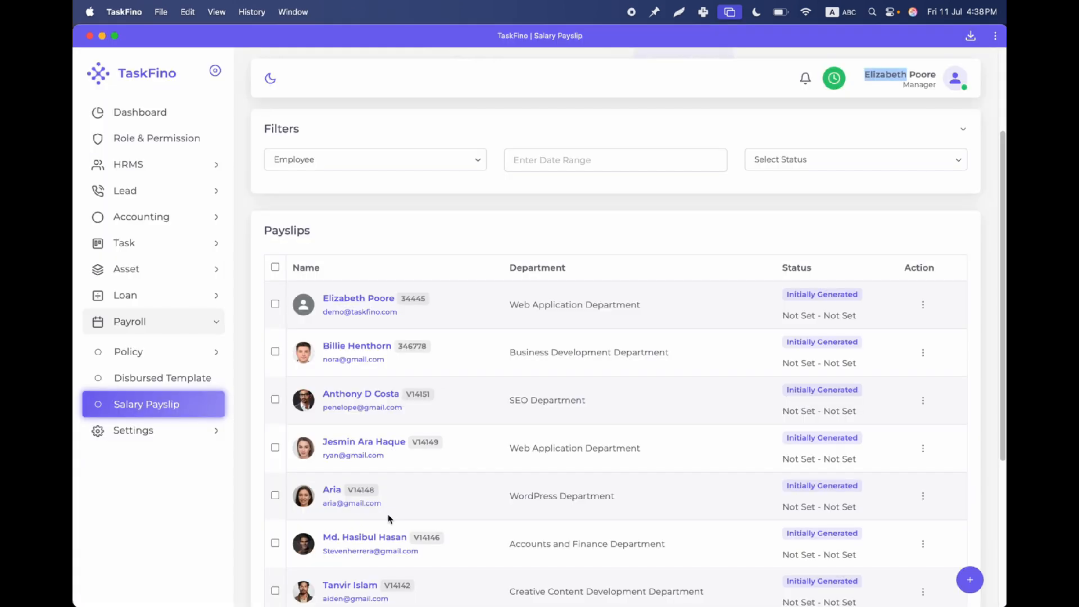